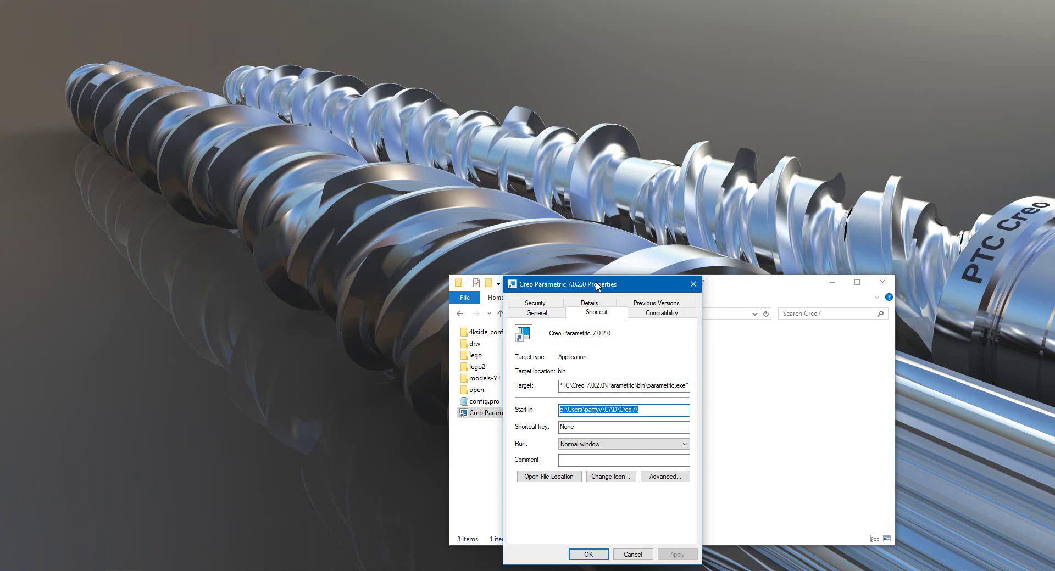
Review the start-in folder in the Creo Parametric 7.0.2.0 shortcut's properties, and close them without changes.
drag(597, 286, 776, 200)
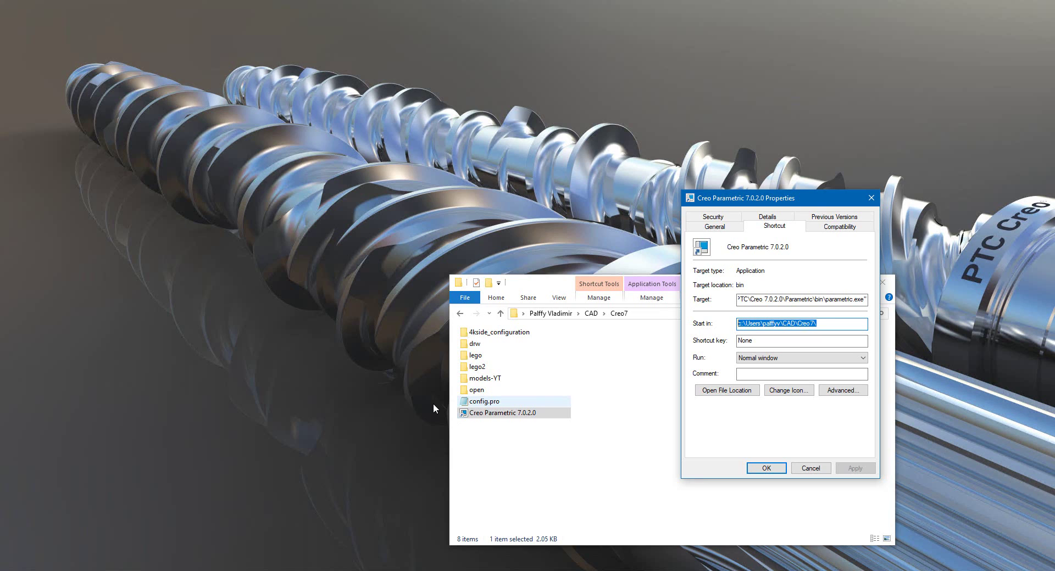
click(805, 470)
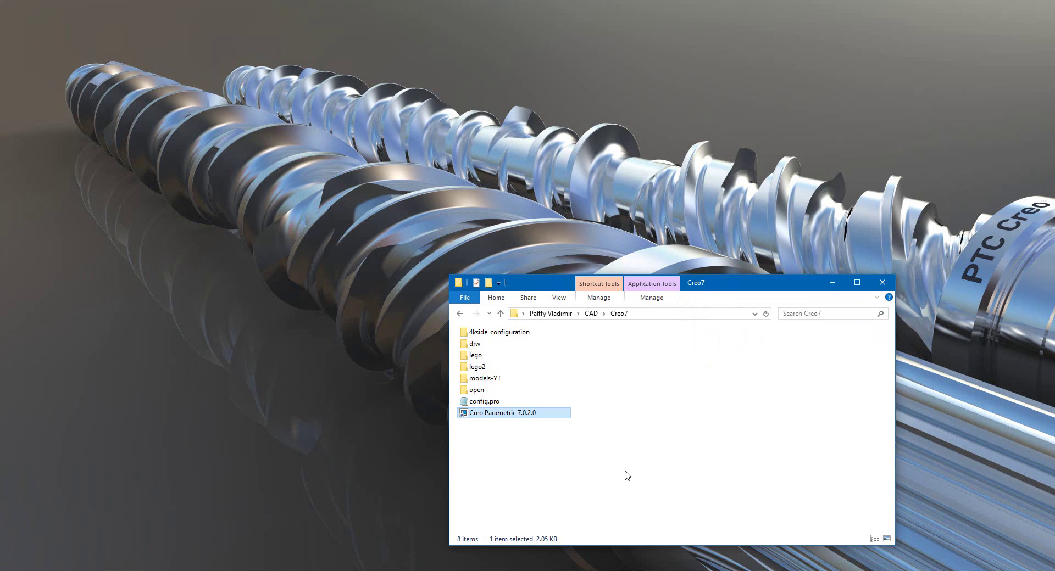
click(474, 487)
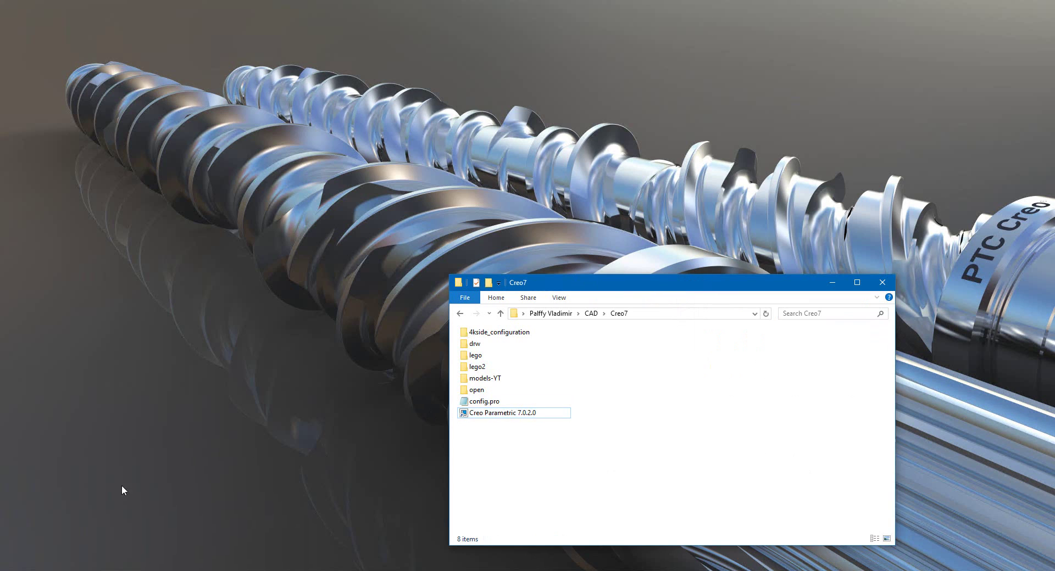
Open the text folder inside Common Files of the Creo 7.0.2.0 installation directory in File Explorer.
mouse_move(73, 569)
click(63, 551)
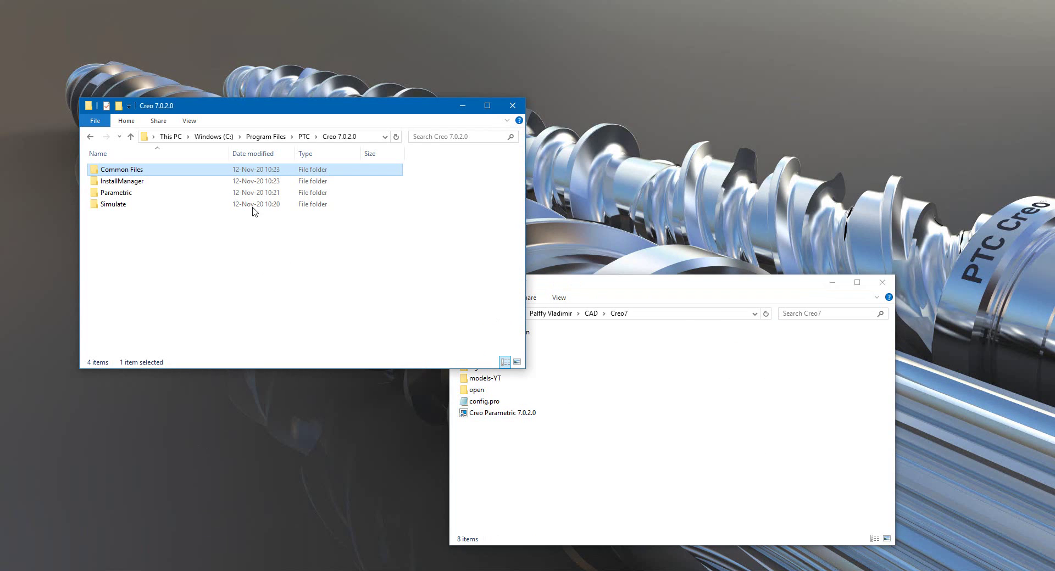
drag(252, 107, 239, 81)
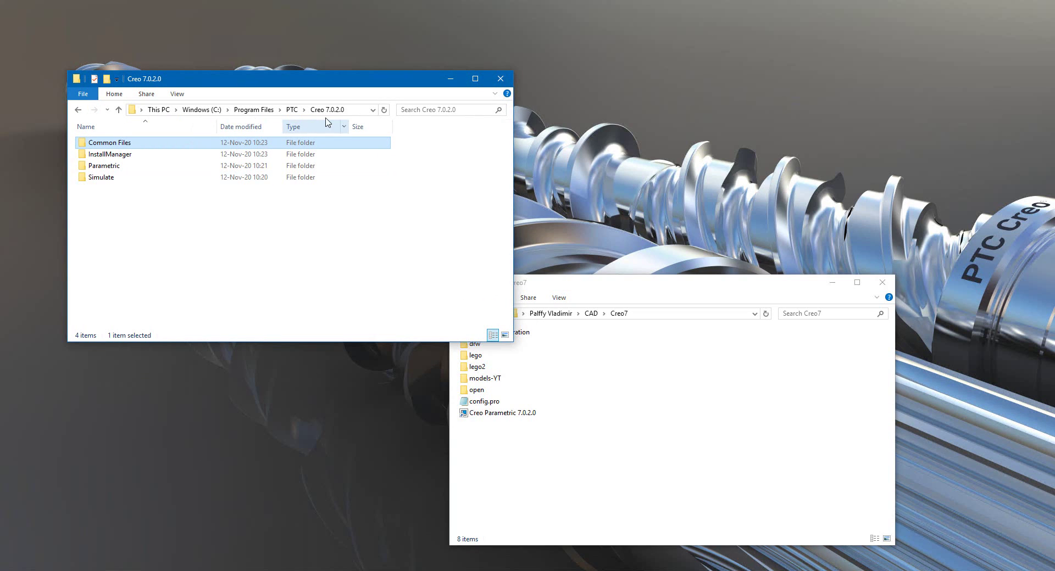
double_click(100, 144)
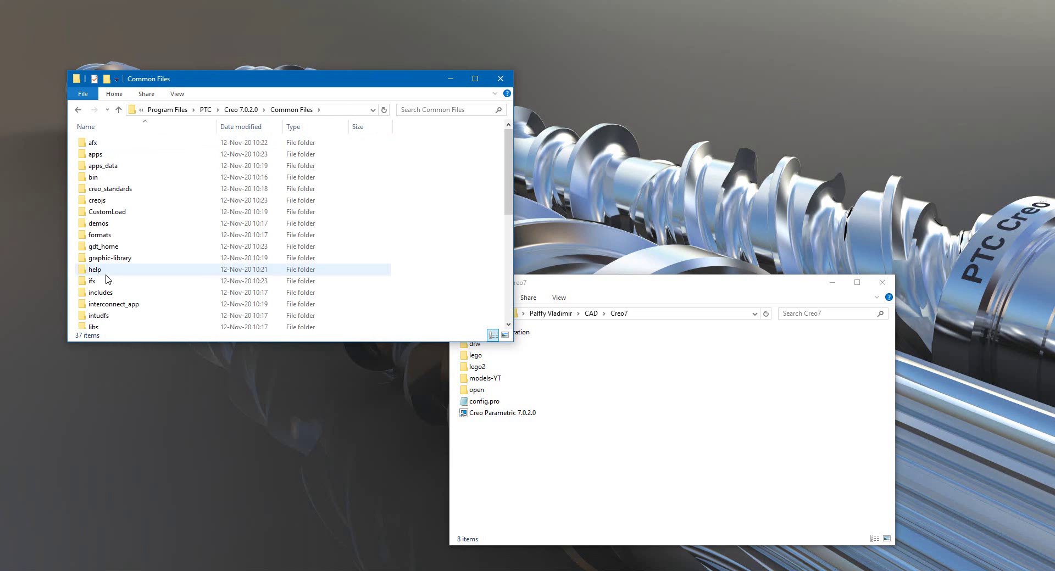
scroll(104, 278, down, 1)
scroll(107, 279, down, 3)
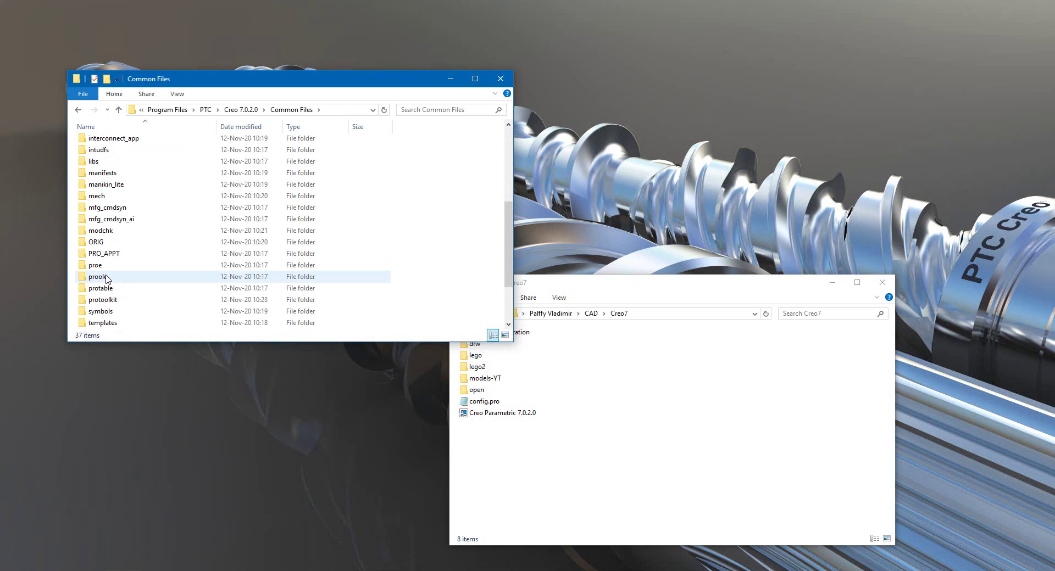
click(108, 322)
scroll(108, 321, down, 1)
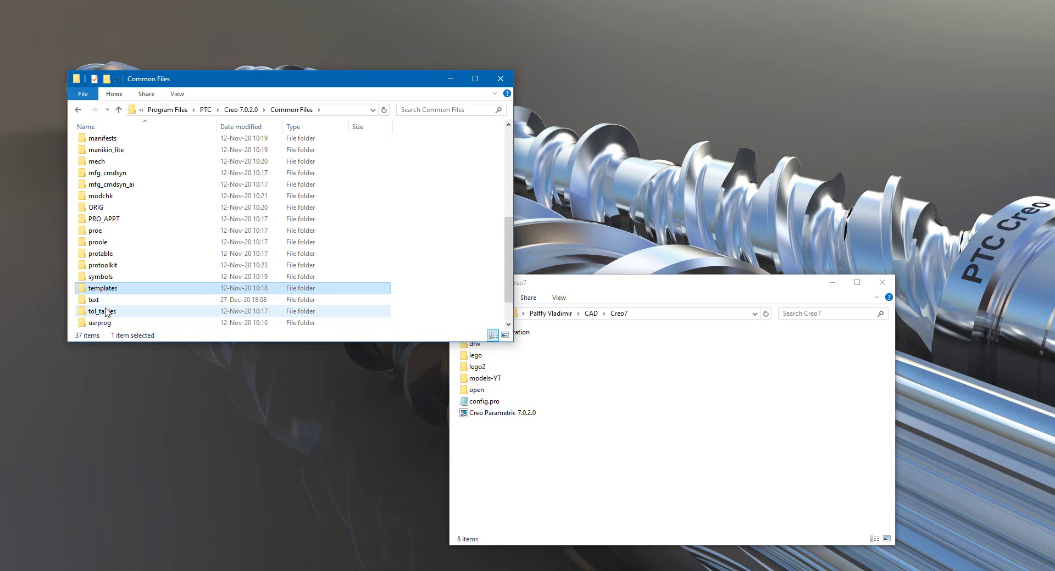
double_click(104, 300)
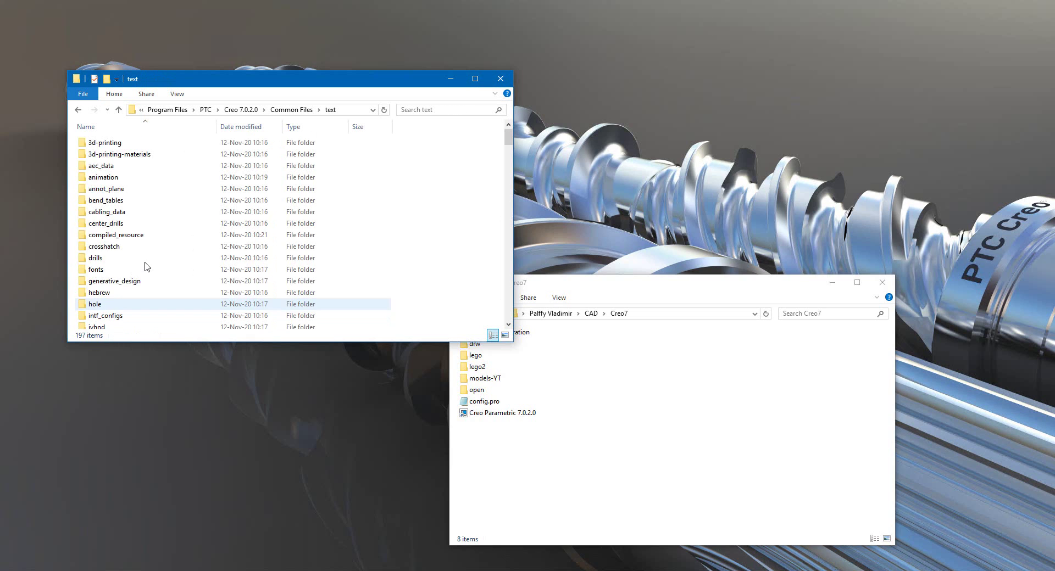
Locate and select the config.pro file in the installation's text folder.
click(147, 259)
text(config)
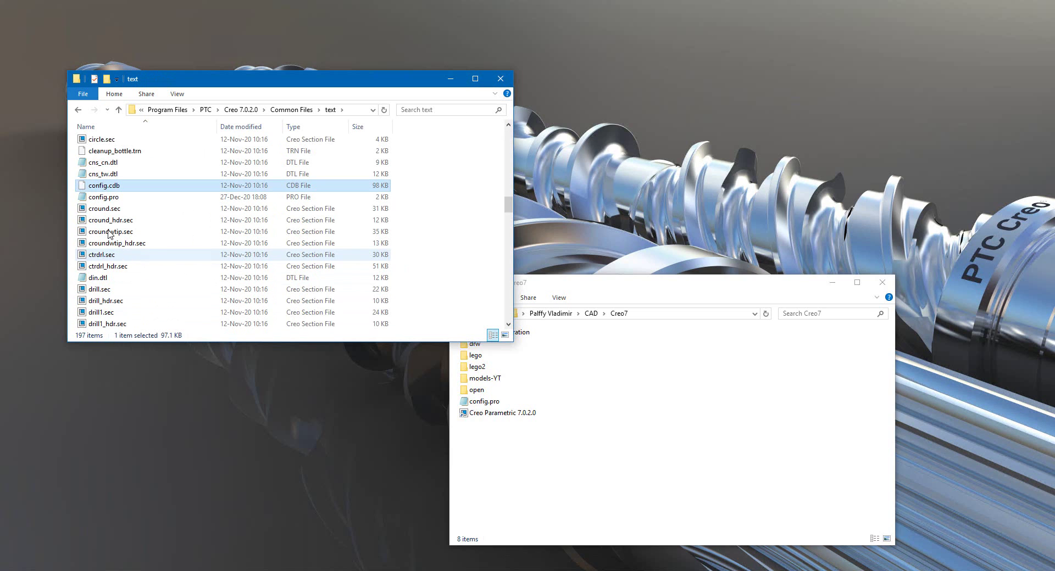
click(103, 198)
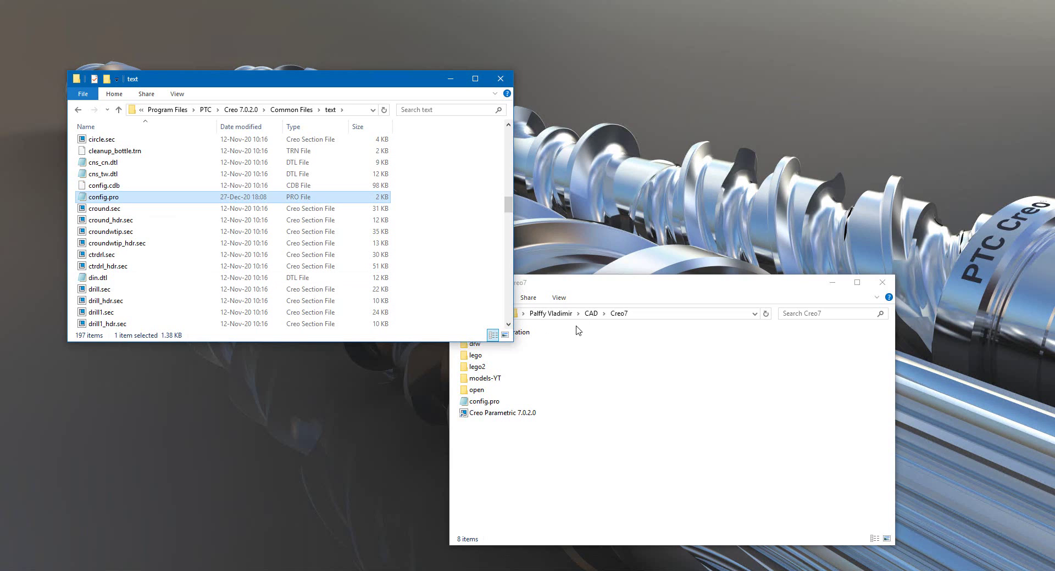
Launch Creo Parametric 7.0.2.0 from the shortcut in the Creo7 folder, and open the Configuration Editor in its options.
drag(572, 286, 596, 271)
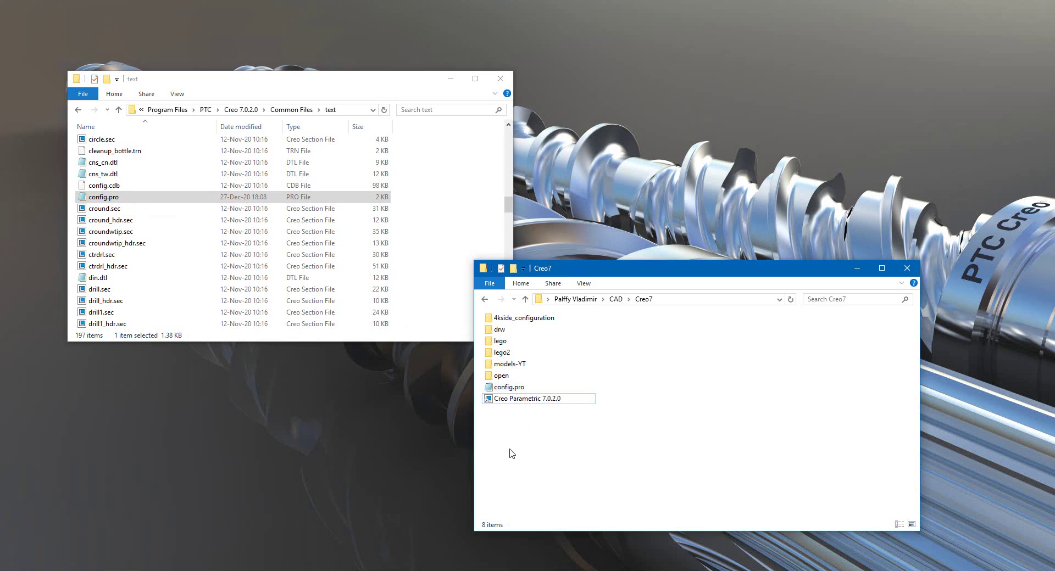
double_click(502, 400)
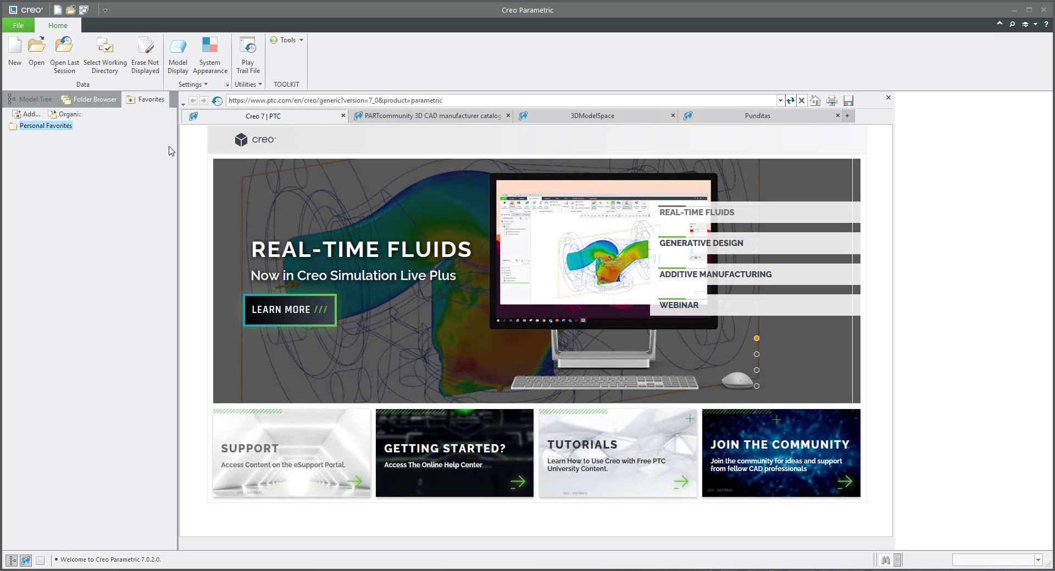
click(227, 85)
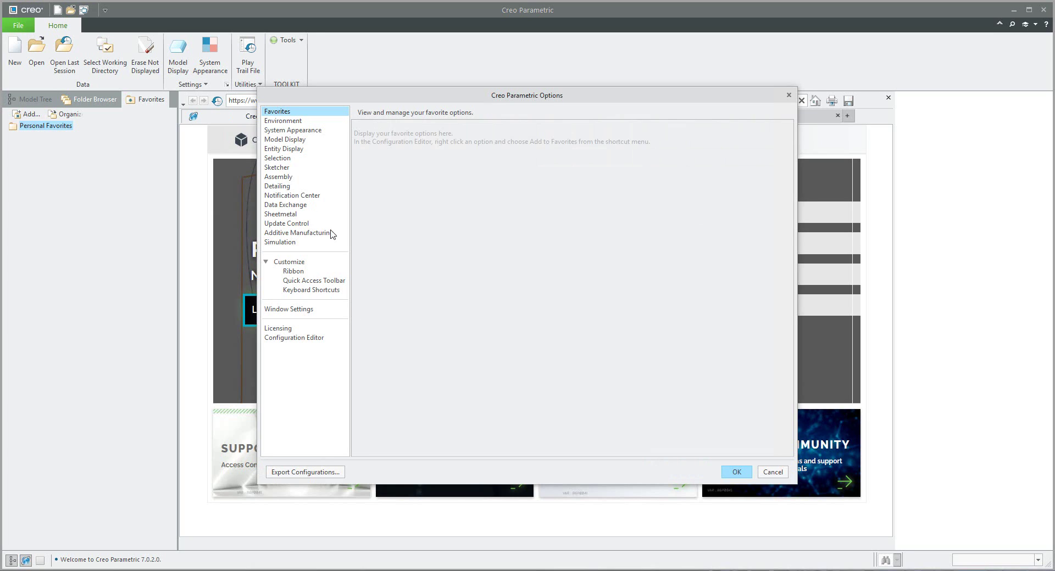
click(284, 339)
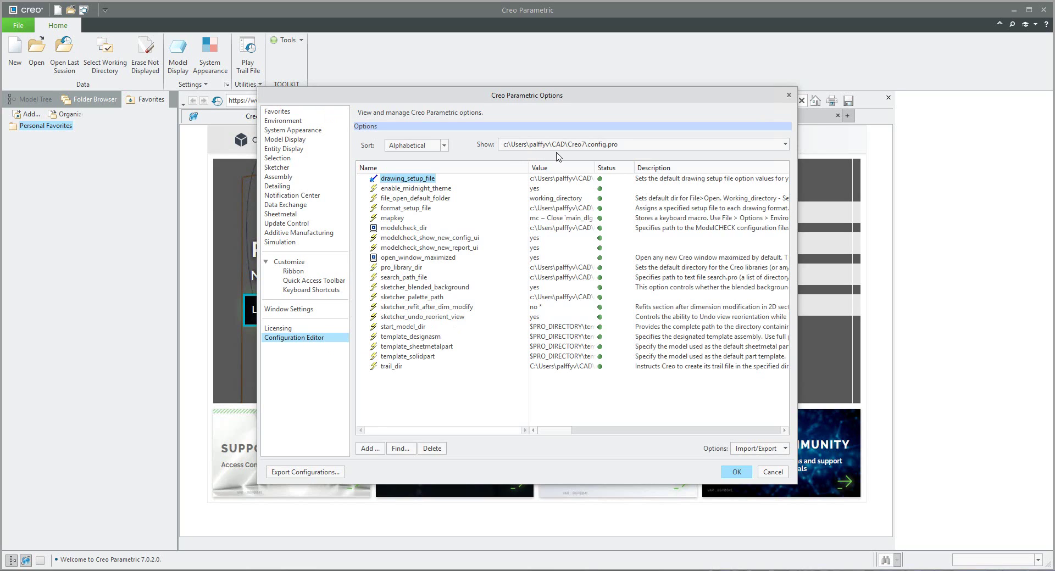
Show the options from the config.pro in Common Files\text, widen the Value column, and inspect the template_designasm value.
click(786, 144)
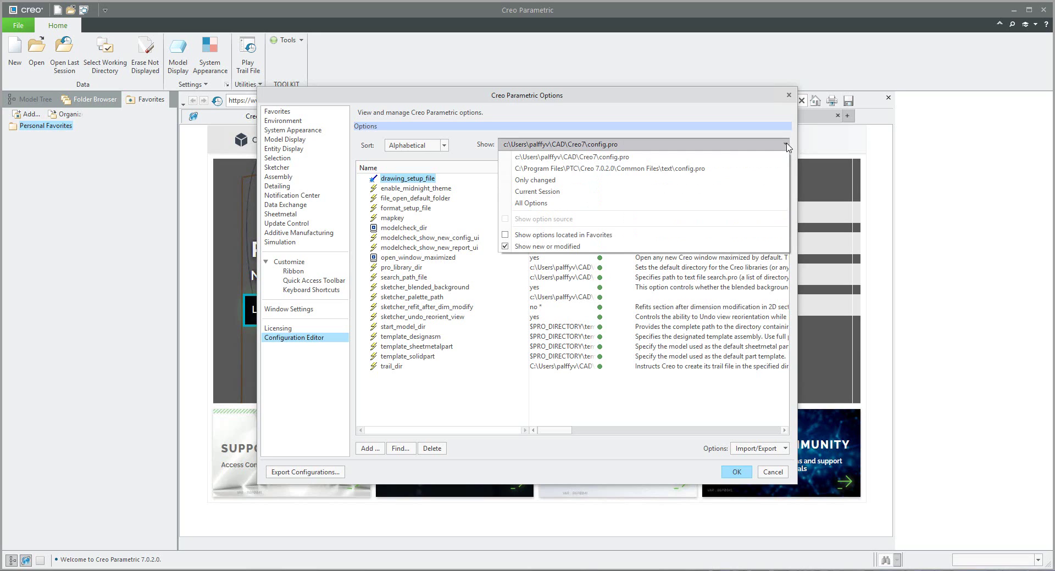
click(584, 169)
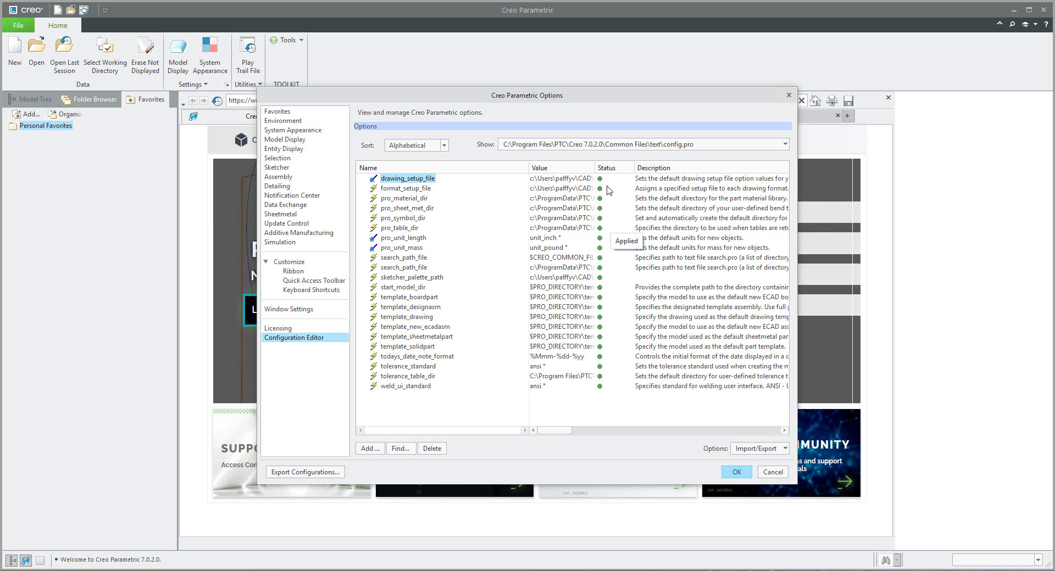
drag(595, 168, 682, 172)
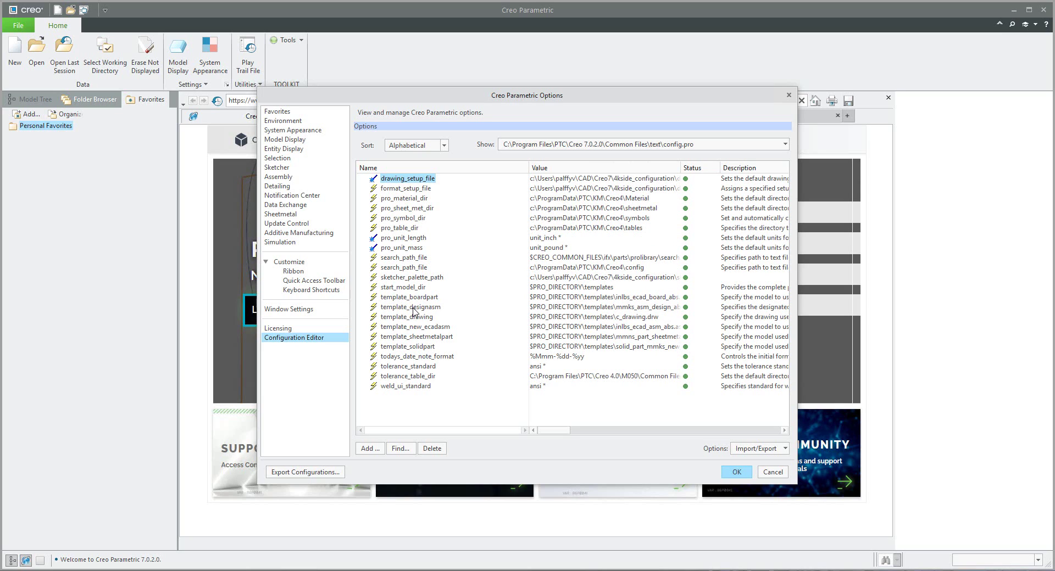
click(542, 307)
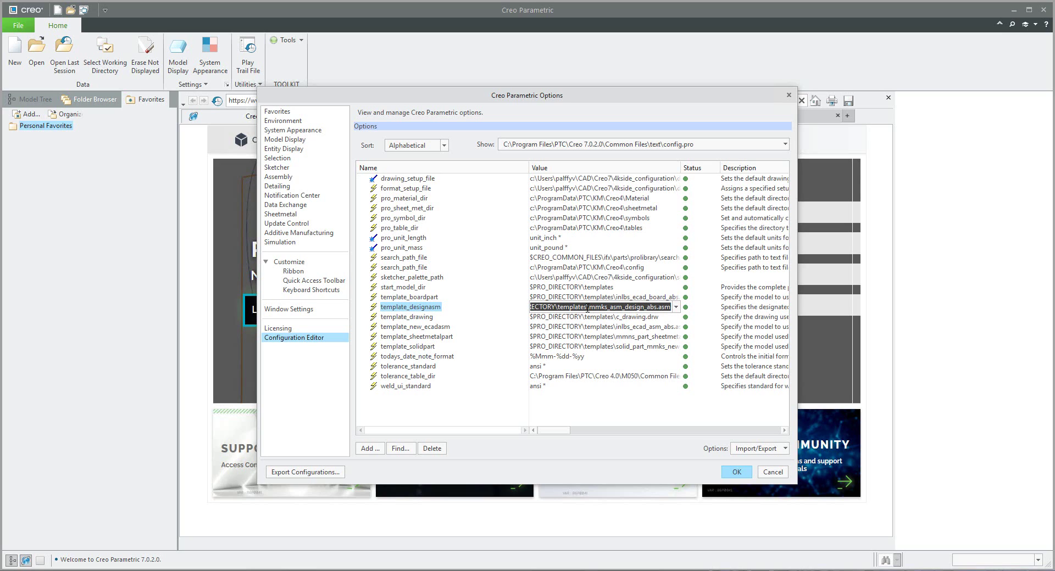
Show the options from the Creo7 folder's config.pro, and inspect its template_designasm value.
click(785, 145)
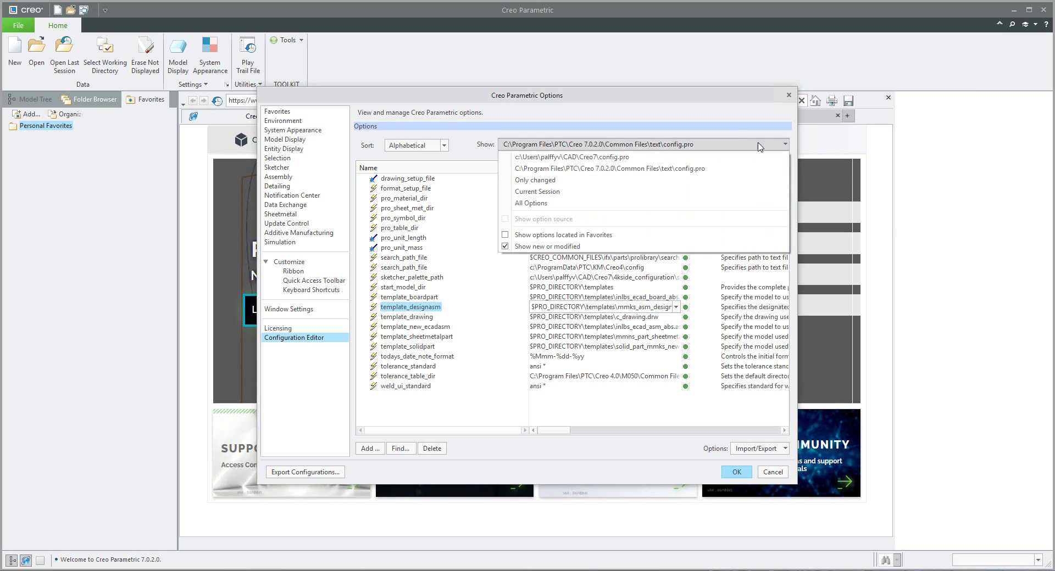
click(604, 158)
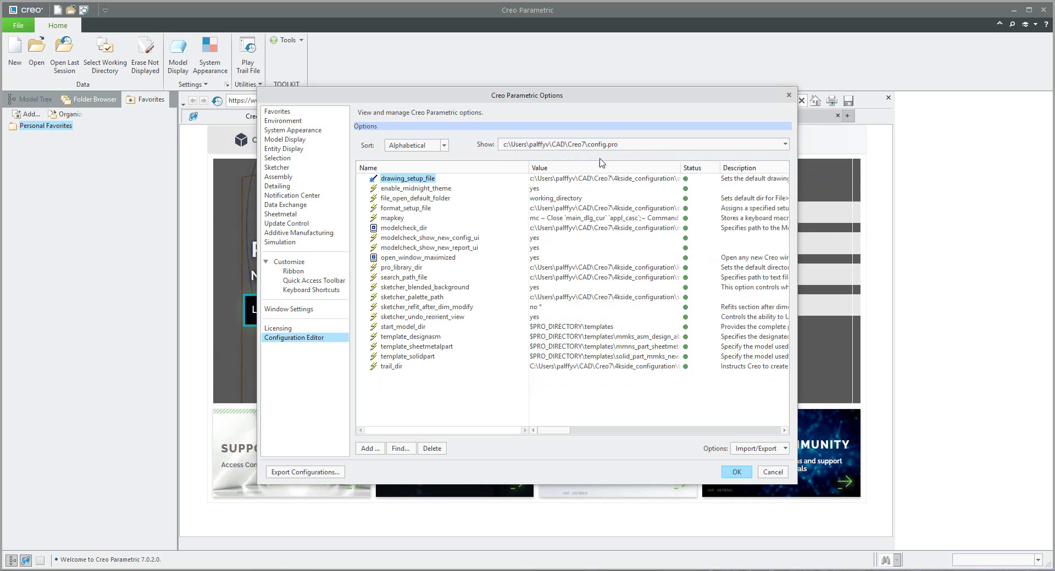
click(425, 338)
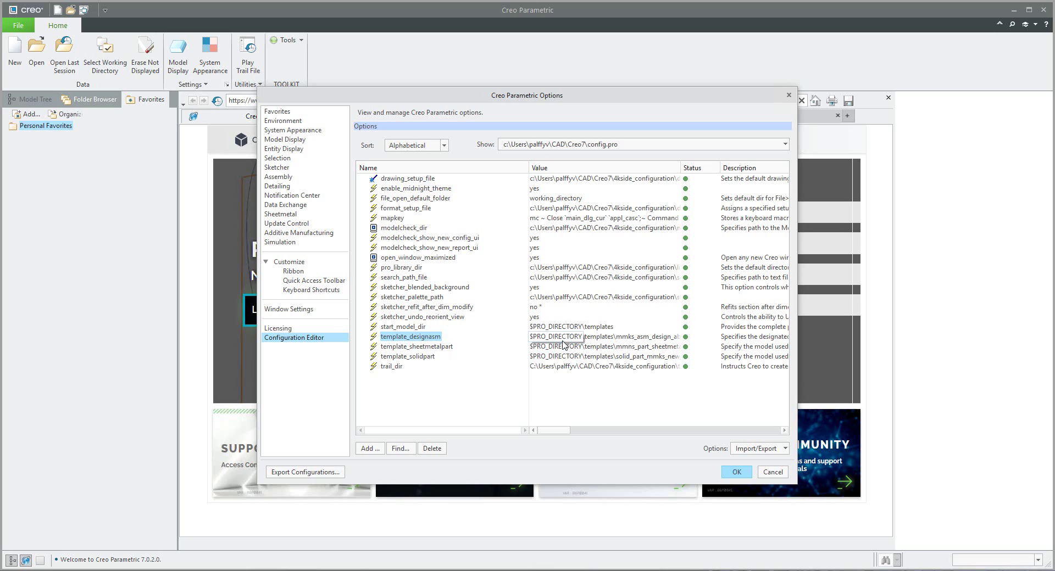
click(647, 341)
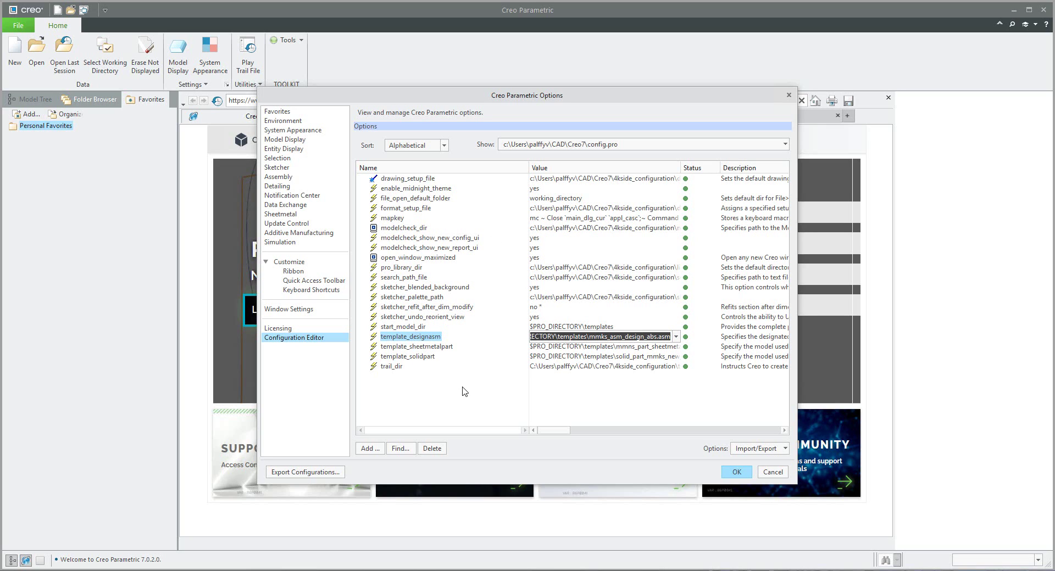
key(Home)
Switch to the Creo7 folder in File Explorer, and open its config.pro in Notepad.
click(106, 570)
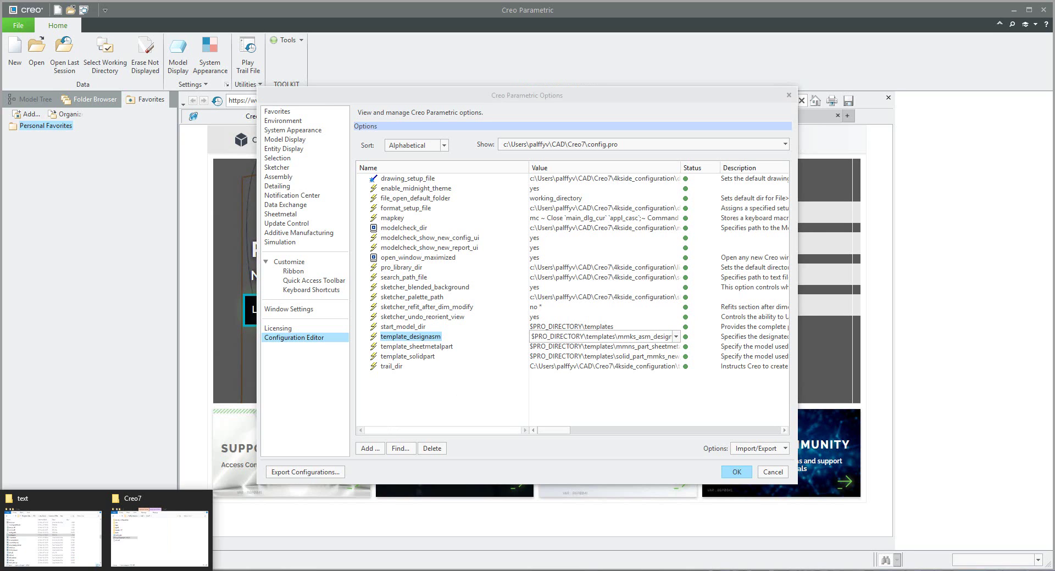
click(52, 536)
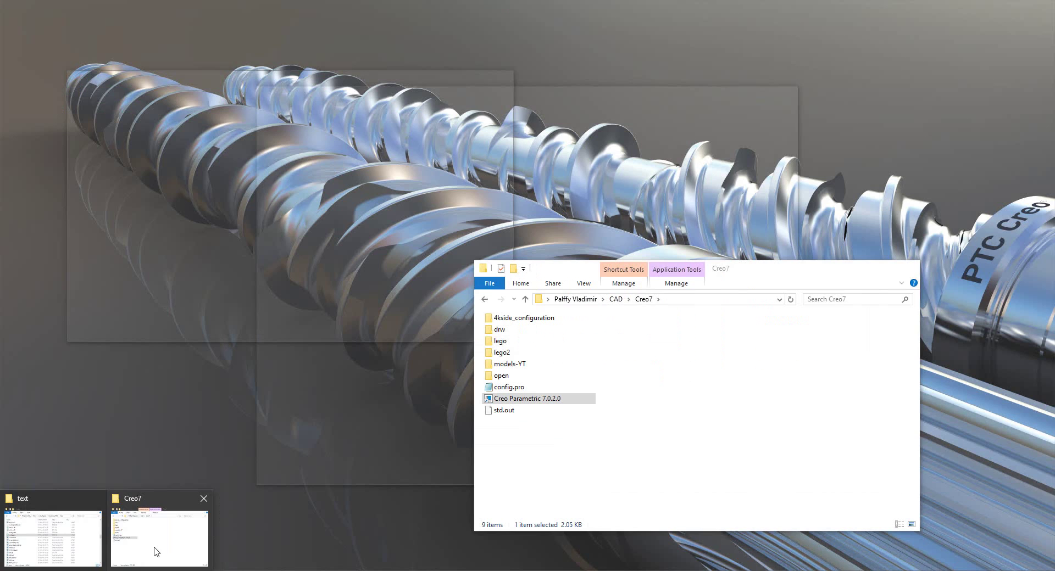
click(155, 548)
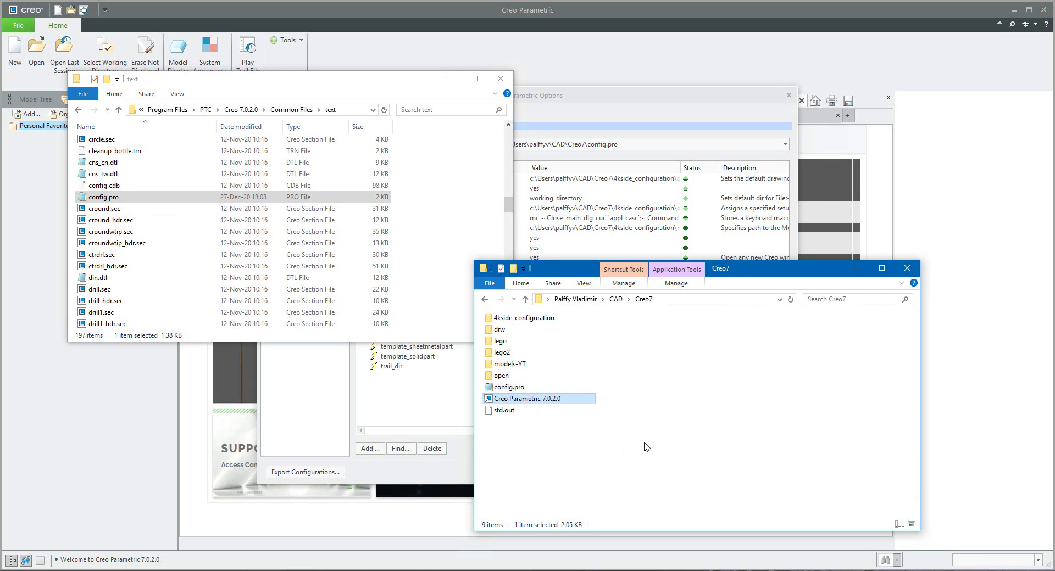
click(640, 467)
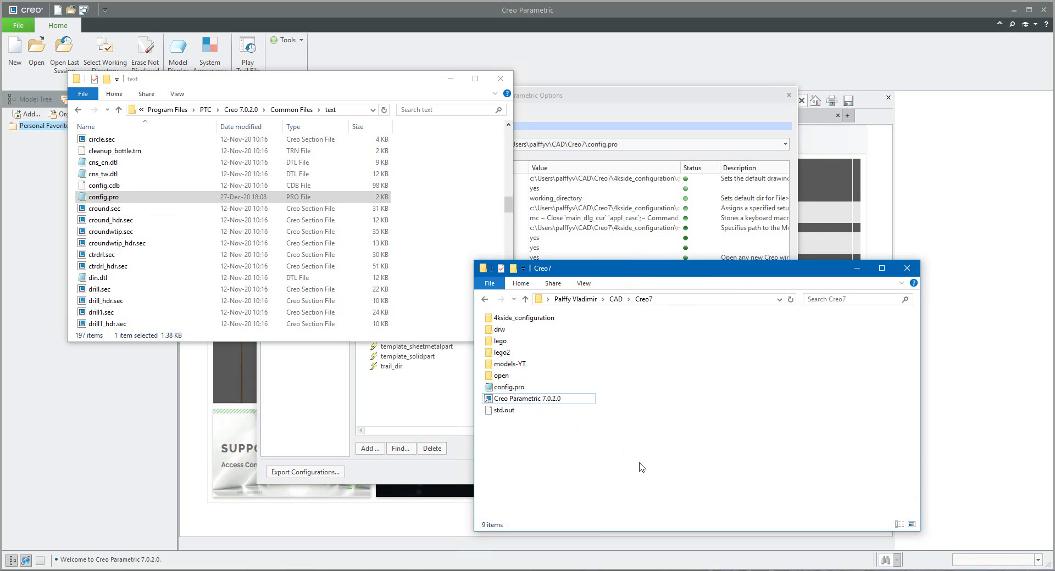
click(507, 388)
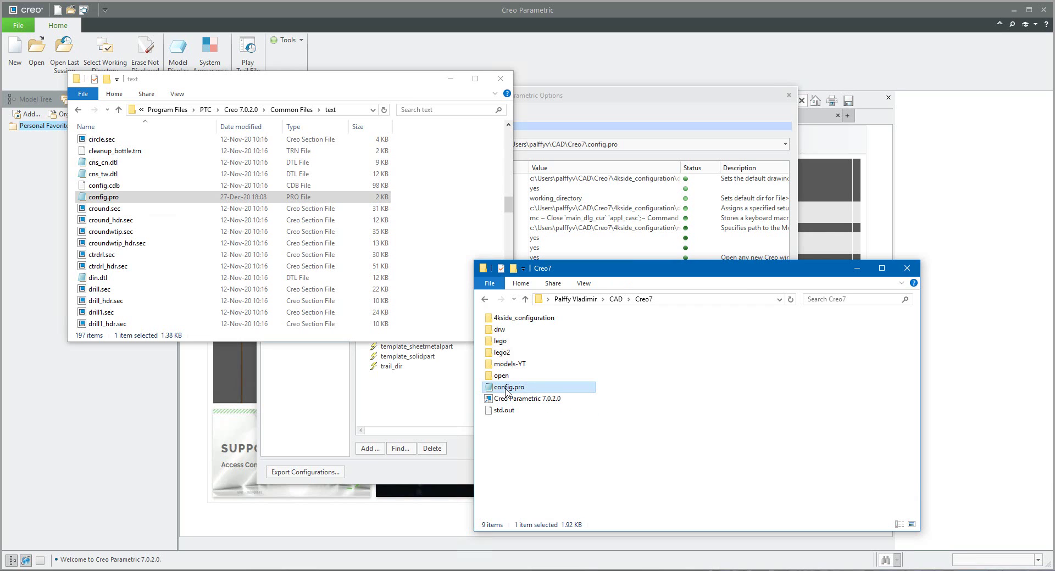
double_click(506, 388)
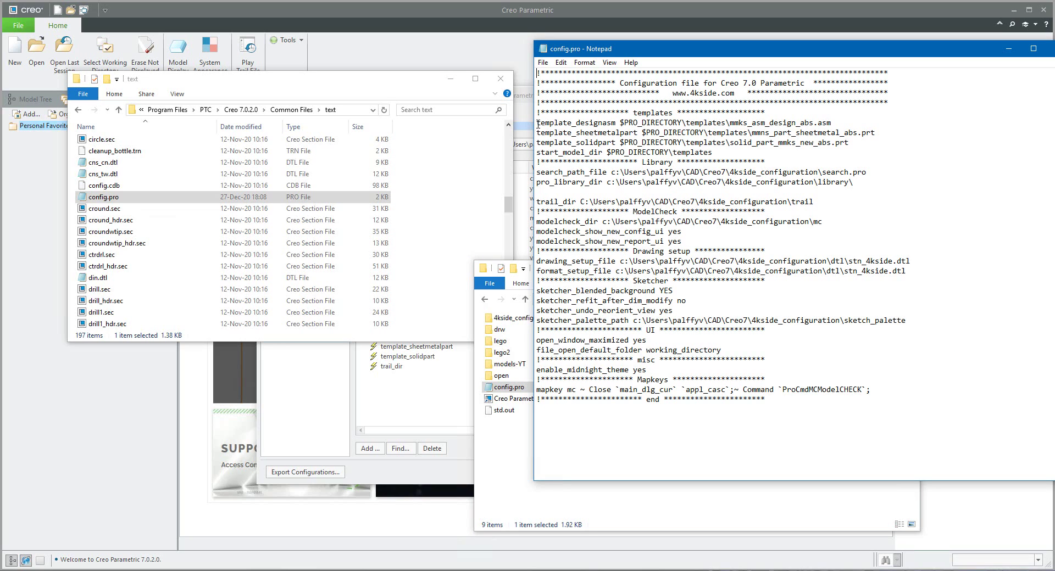
Highlight the template_designasm line in config.pro to examine it, and close the file.
drag(537, 122, 840, 123)
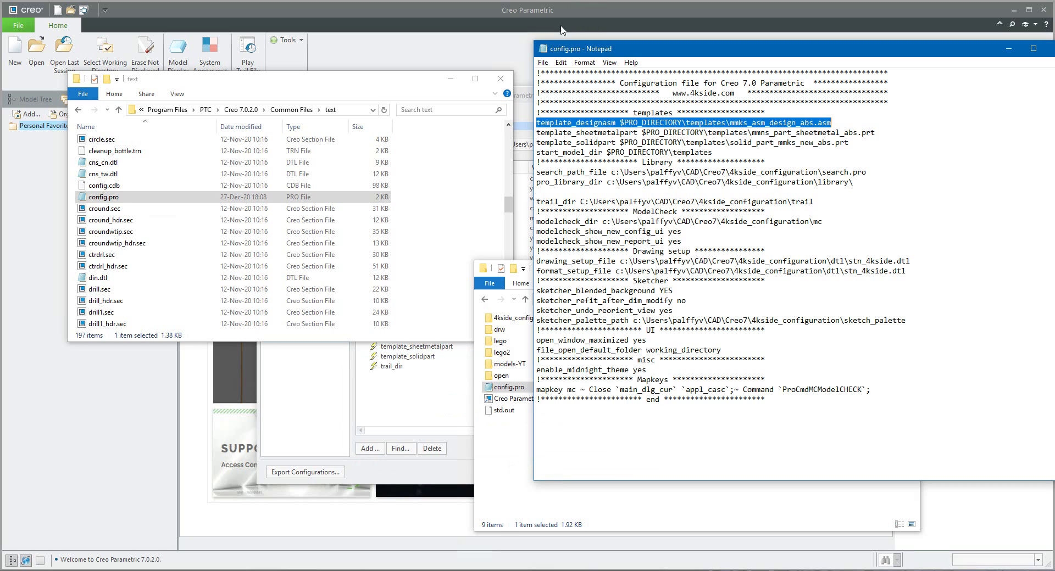
click(543, 50)
click(543, 50)
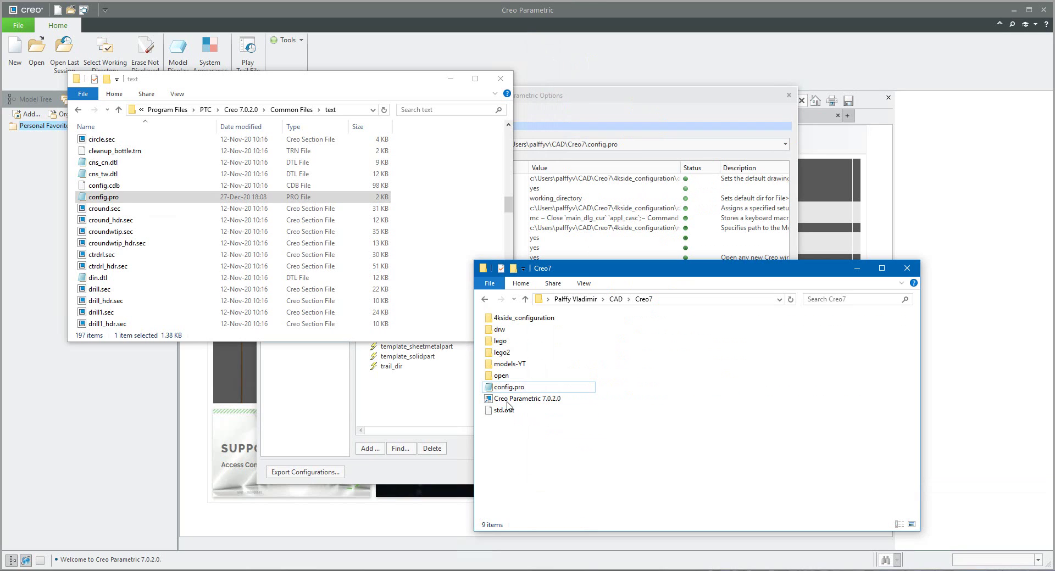
Duplicate config.pro within the Creo7 folder, and rename the copy as config.sup.
right_drag(506, 391, 589, 454)
click(622, 506)
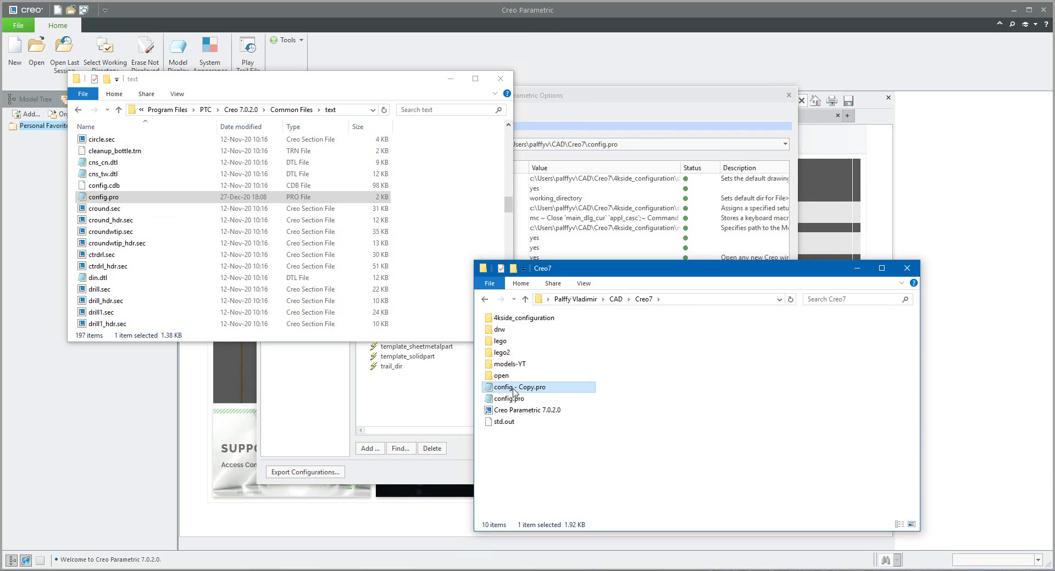
click(514, 391)
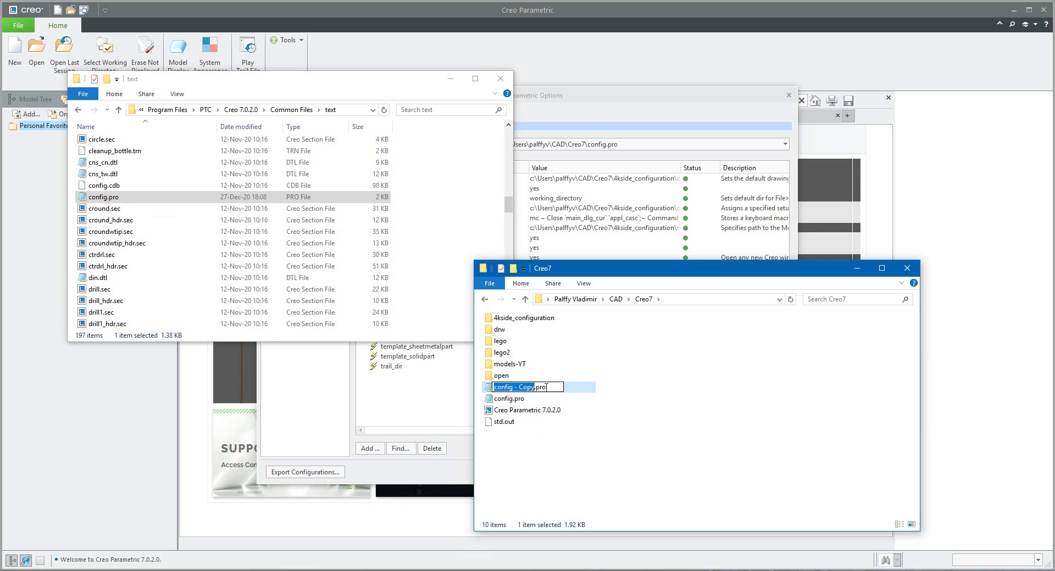
click(547, 387)
key(shift+Left)
key(shift+Left)
key(shift+Left)
key(shift+Left)
key(shift+Left)
key(shift+Left)
key(shift+Left)
key(shift+Left)
text(.ups)
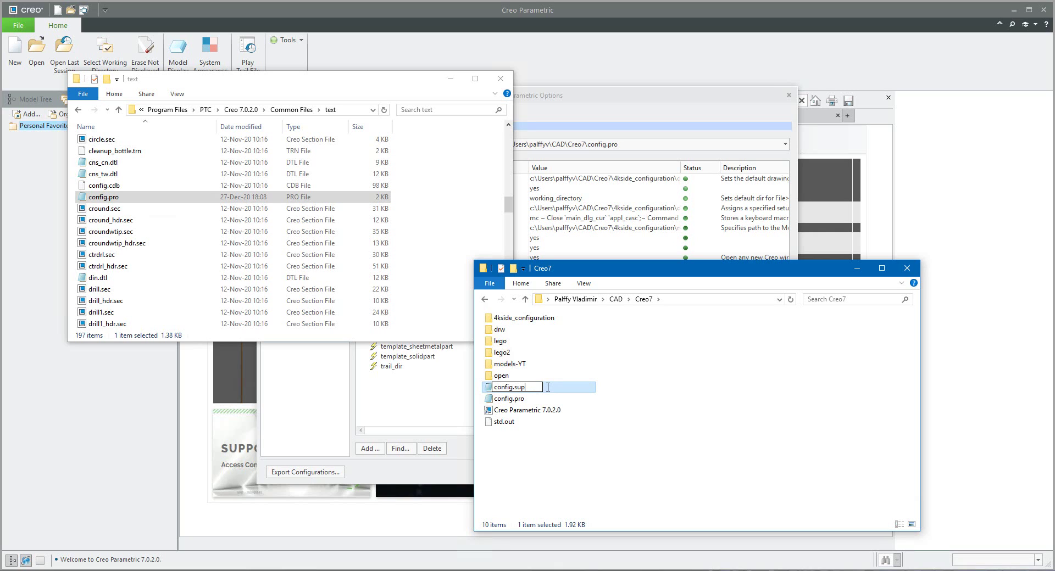
key(Return)
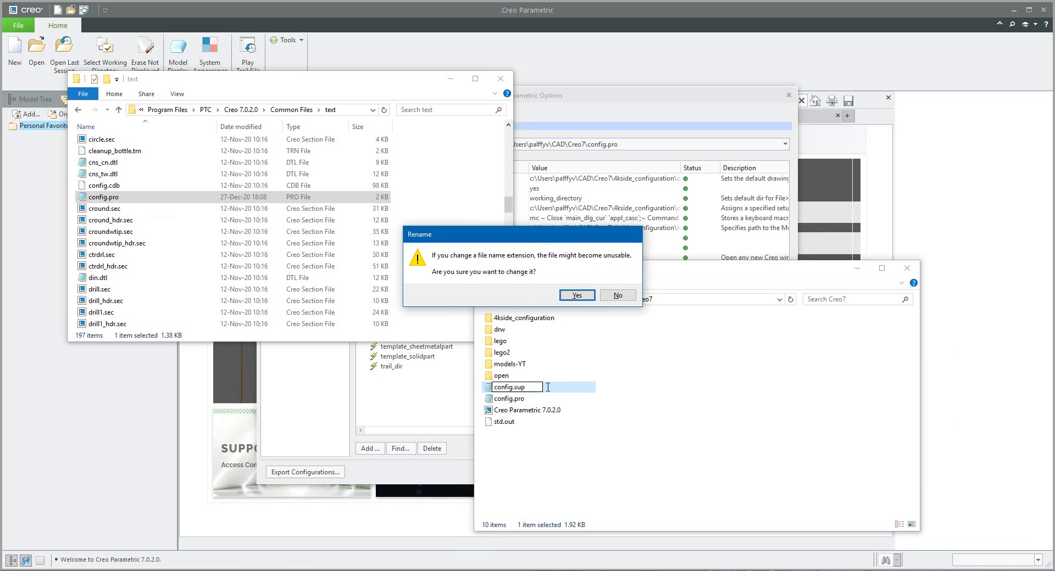
key(Return)
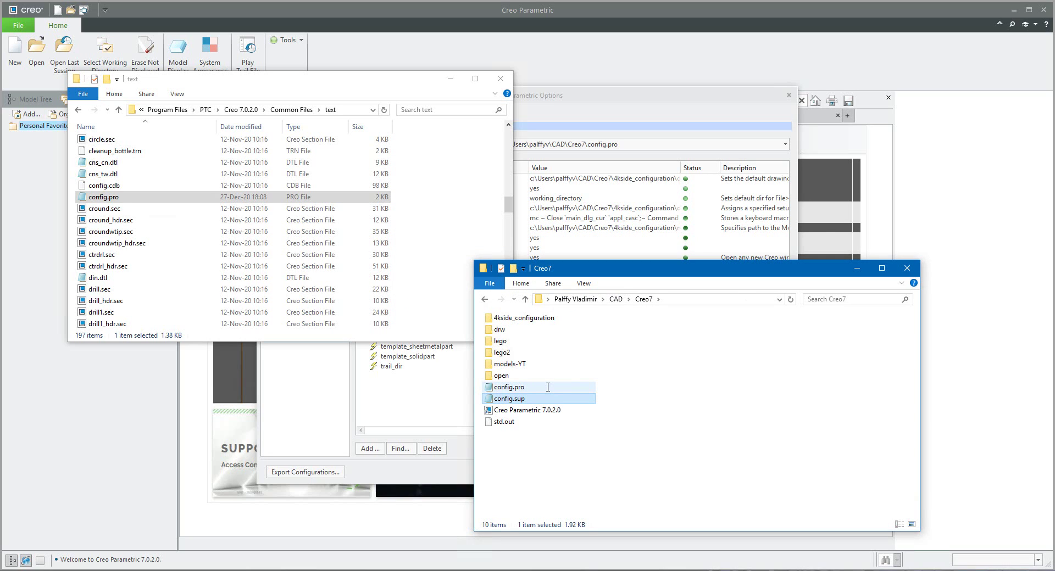
click(541, 477)
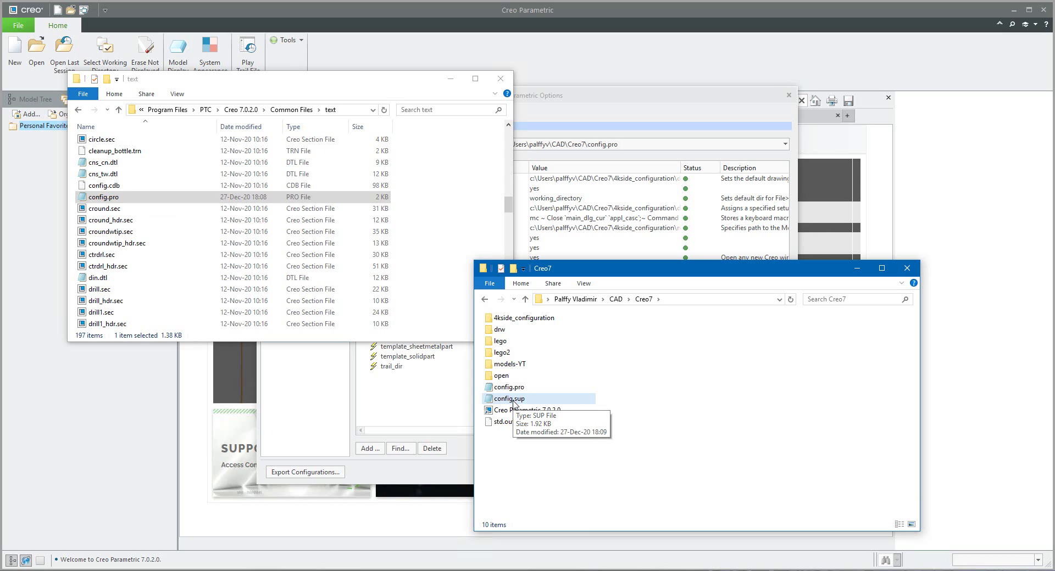
Open config.sup in Notepad, and delete the Mapkeys section and the sketcher_blended_background, sketcher_refit_after_dim_modify and sketcher_undo_reorient_view options.
double_click(514, 401)
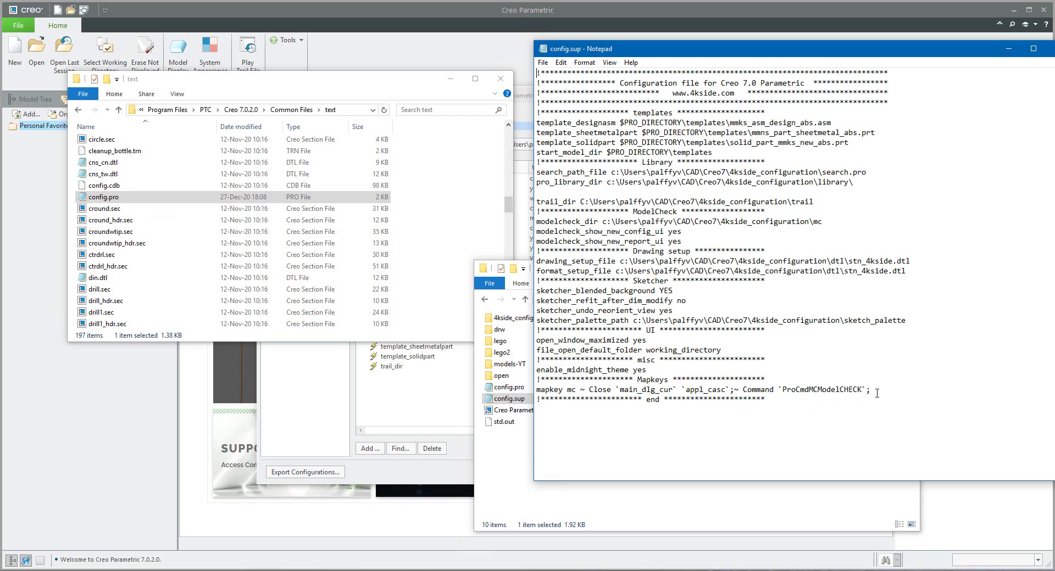
drag(870, 389, 525, 384)
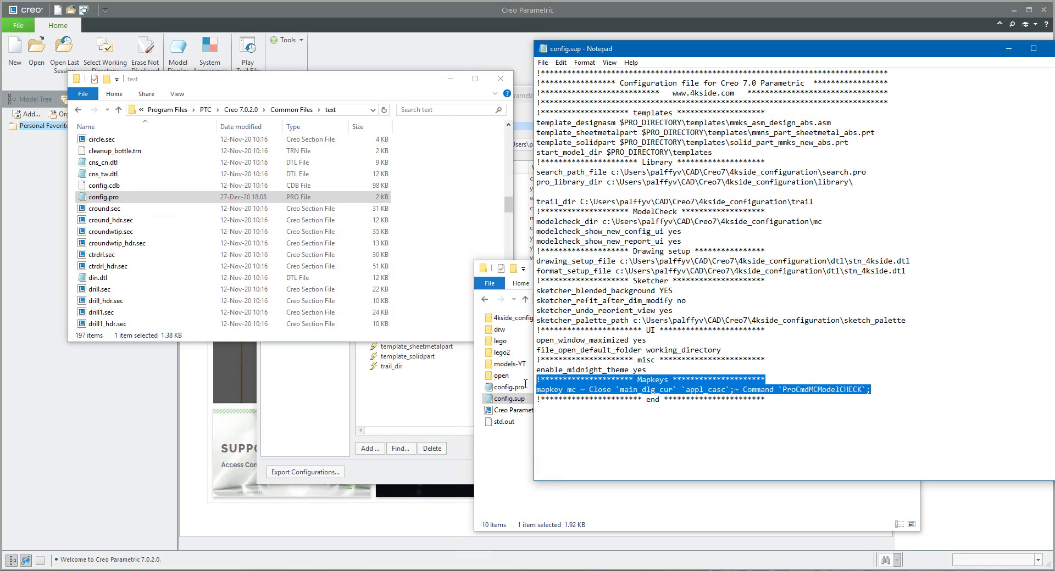
key(Delete)
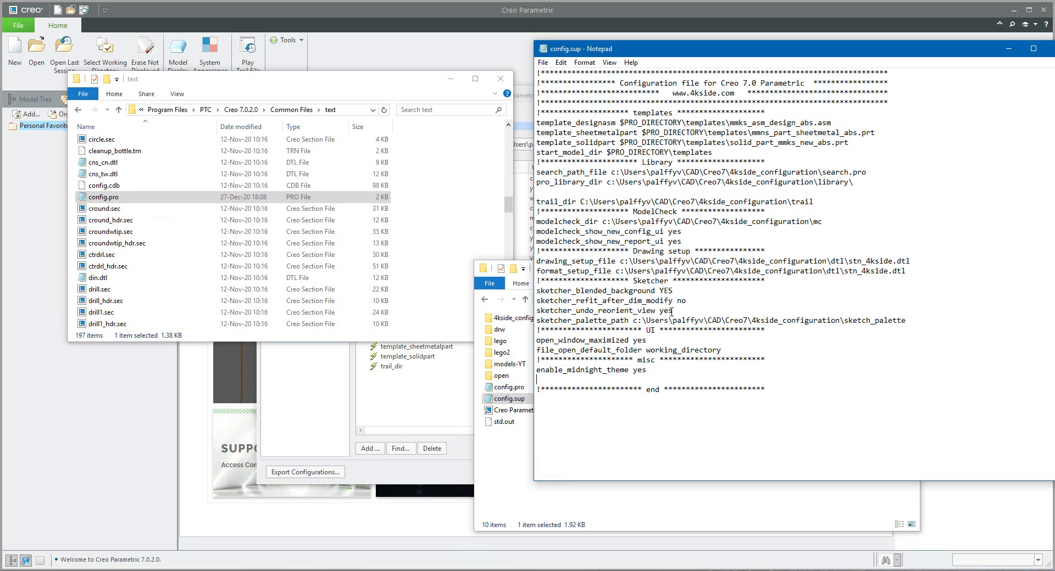
mouse_move(674, 310)
mouse_down()
mouse_move(580, 311)
mouse_move(525, 290)
mouse_up()
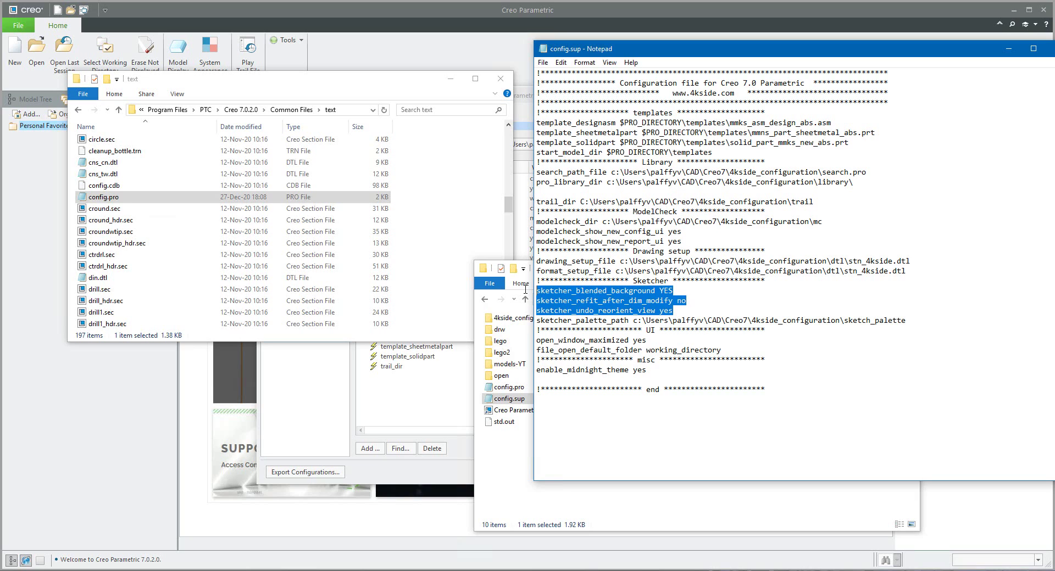
key(Delete)
key(Delete)
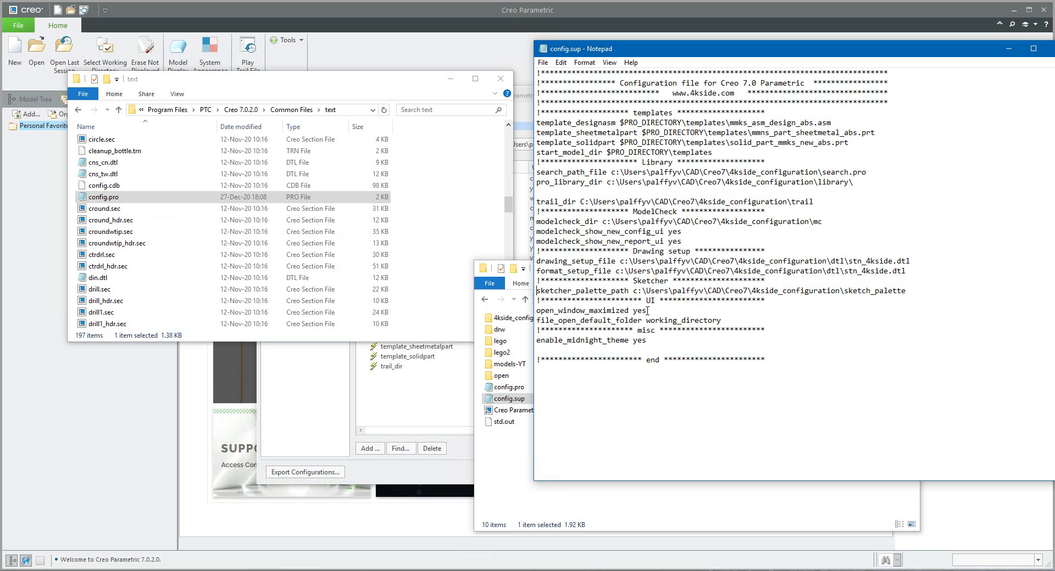
Delete the UI and misc sections from config.sup, including the empty lines before the end line.
drag(648, 311, 530, 312)
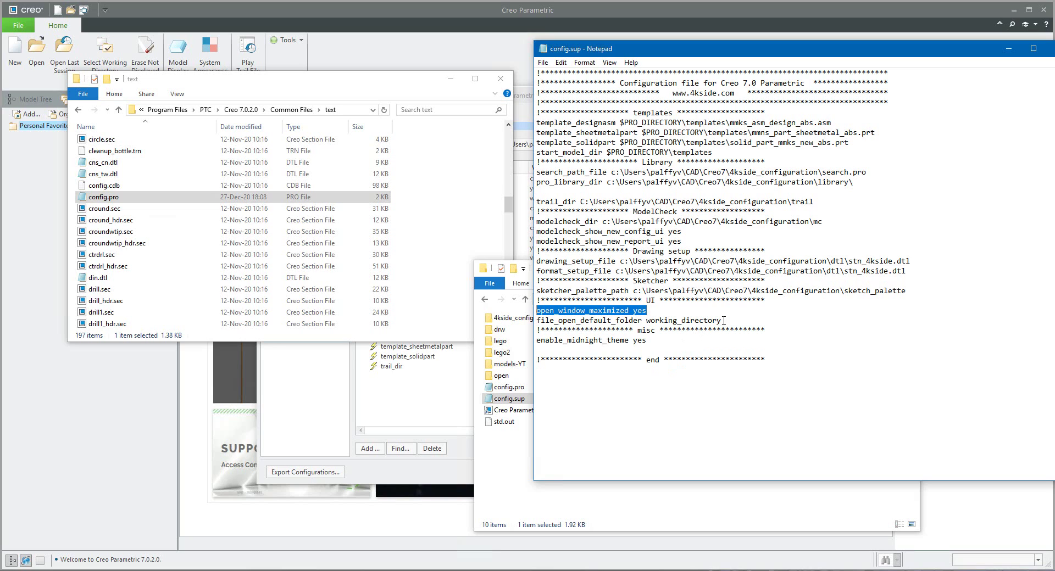
drag(767, 330, 536, 301)
key(Delete)
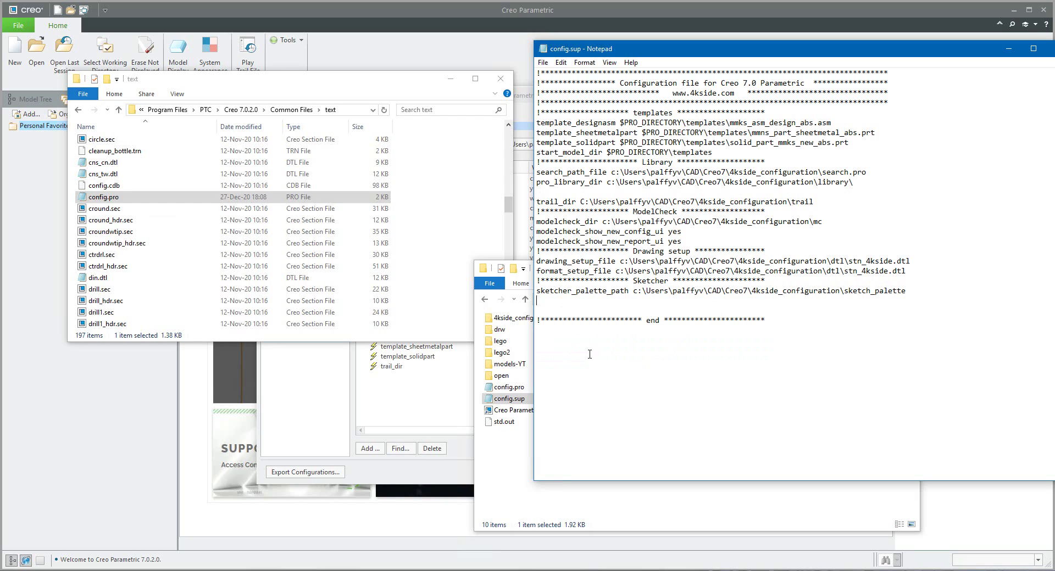
key(Delete)
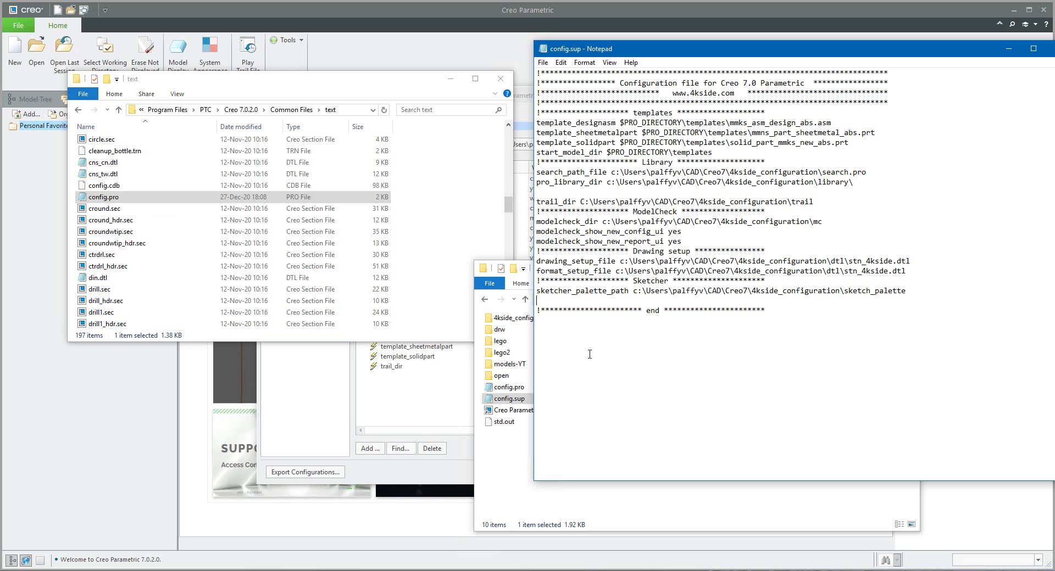
key(Delete)
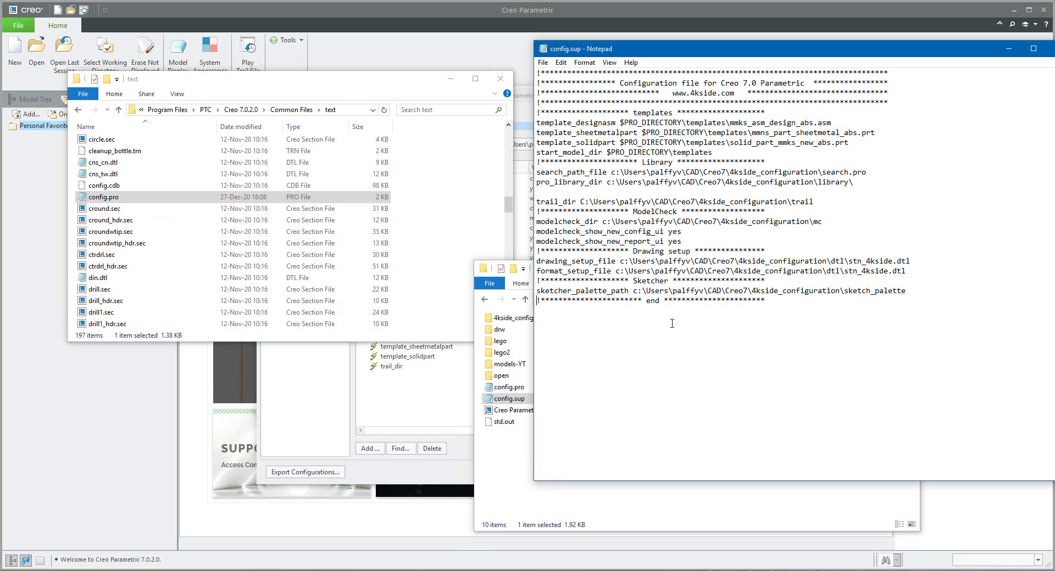
Save and close config.sup, and move it from the Creo7 folder into the Common Files\text folder.
key(ctrl+s)
double_click(544, 49)
click(604, 420)
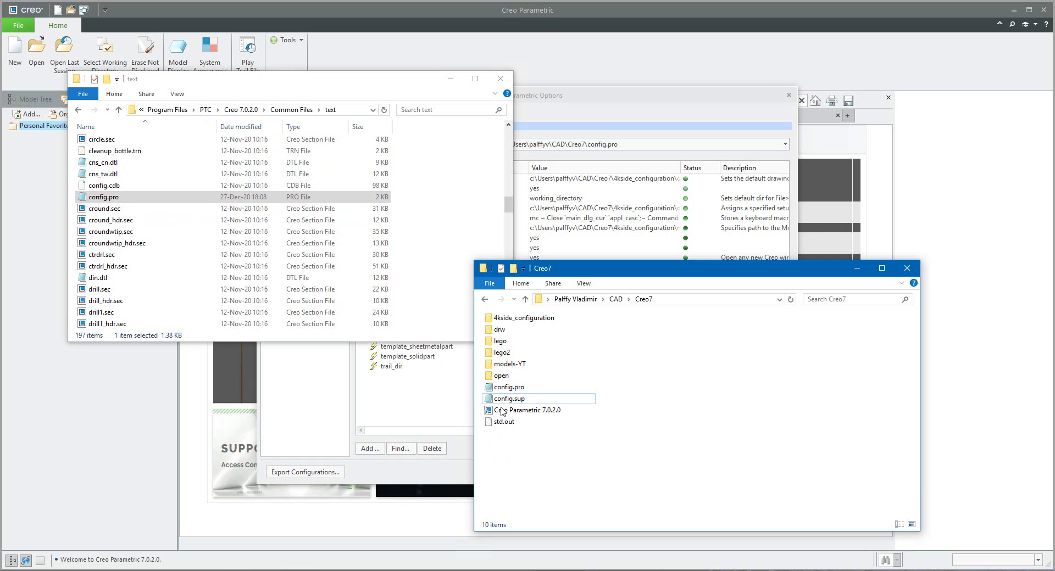
drag(501, 403, 111, 214)
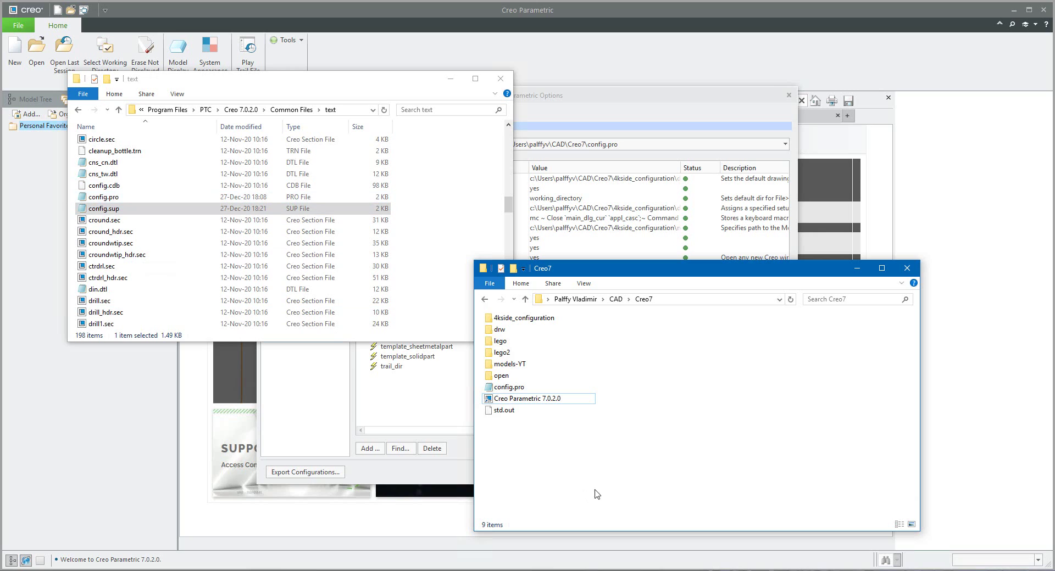
Open the Creo7 folder's config.pro in Notepad, and delete its templates, Library, ModelCheck and Drawing setup sections.
click(505, 387)
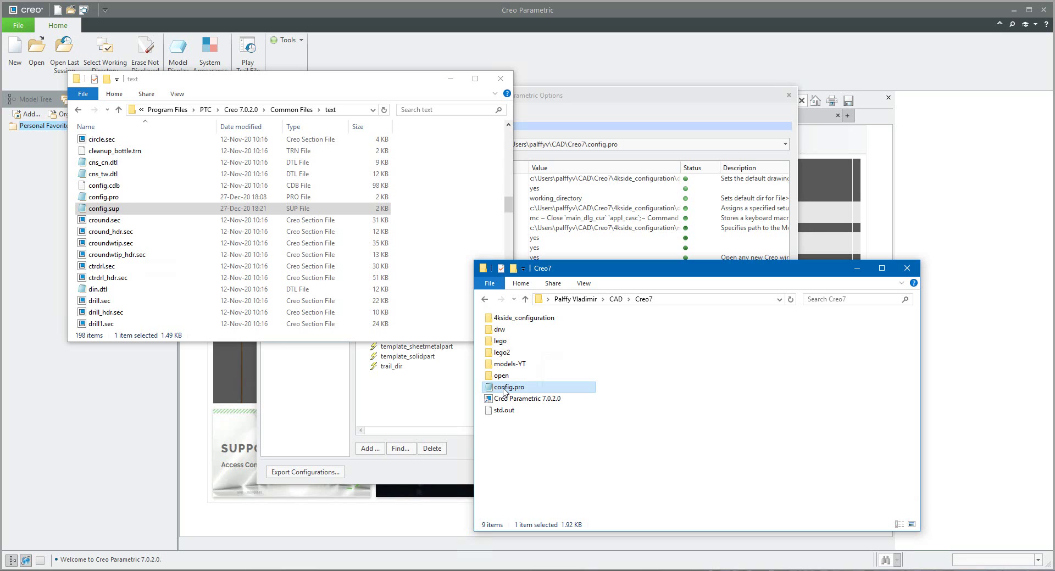
double_click(504, 388)
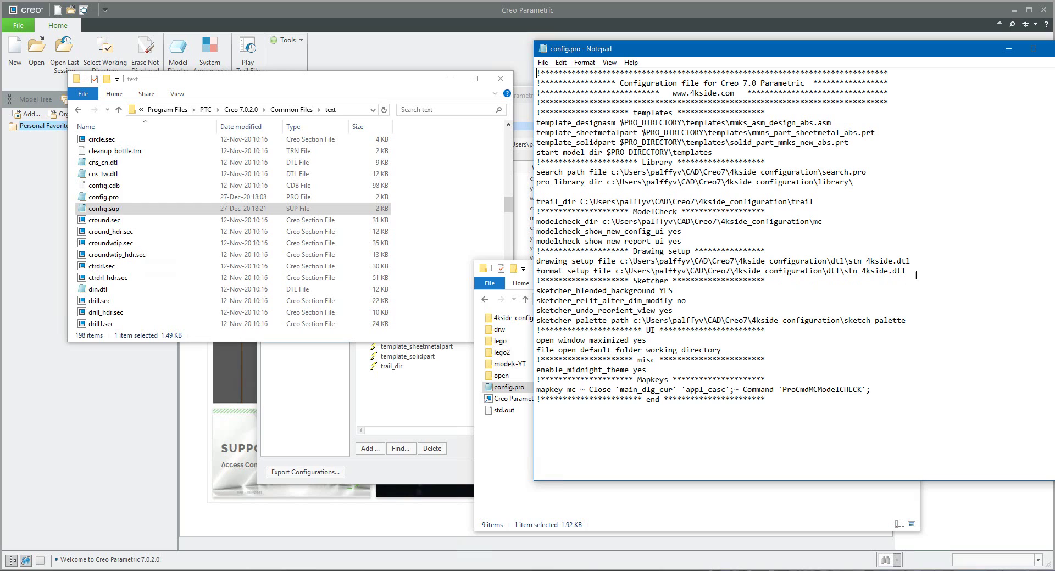
drag(915, 275, 481, 122)
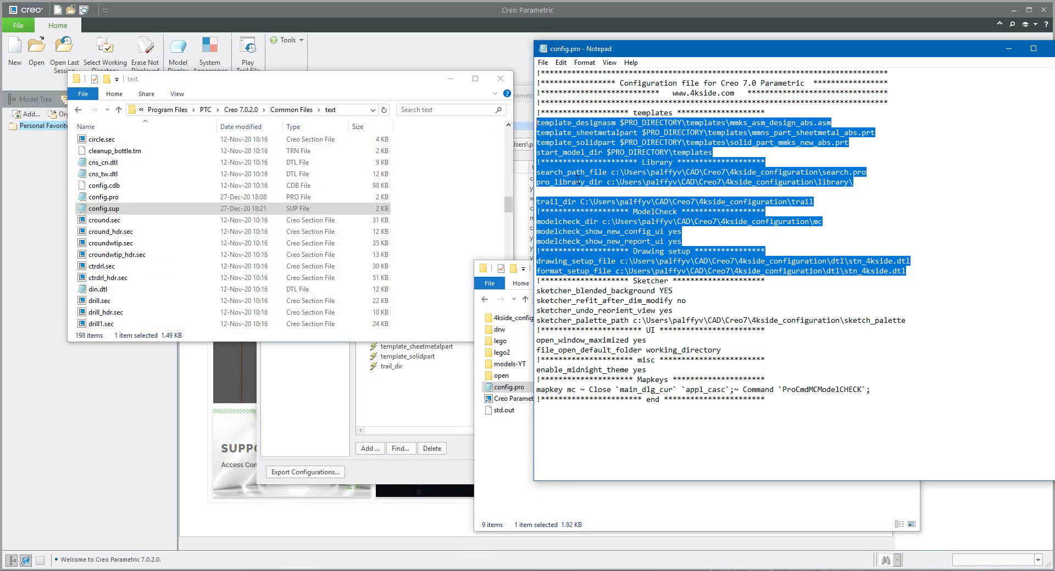
key(Delete)
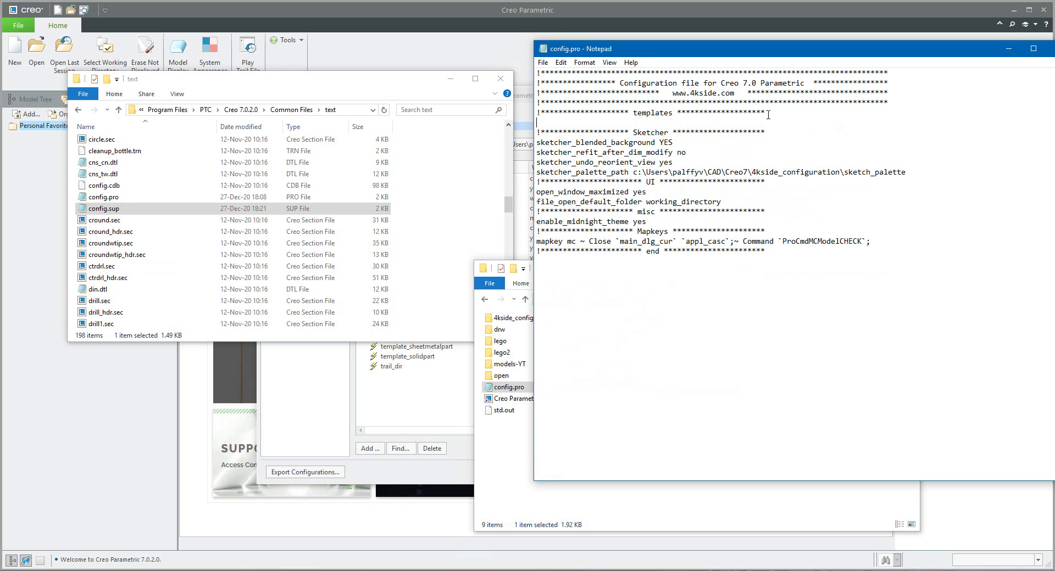
drag(767, 113, 509, 111)
key(Delete)
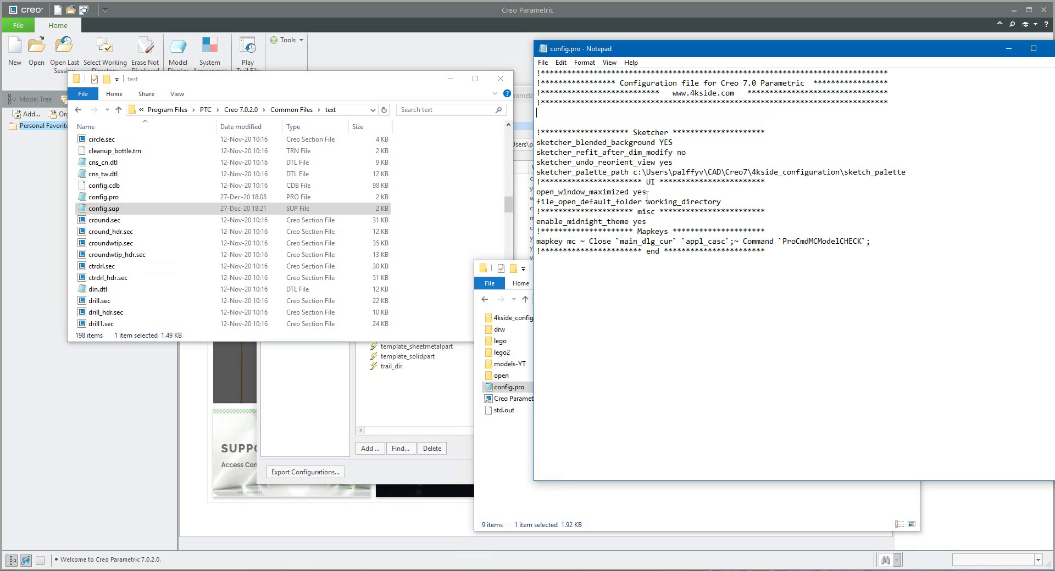
Delete the sketcher_palette_path option and the extra empty line from config.pro, and highlight the sketcher_undo_reorient_view line.
click(659, 211)
drag(911, 175, 500, 175)
key(Delete)
key(Delete)
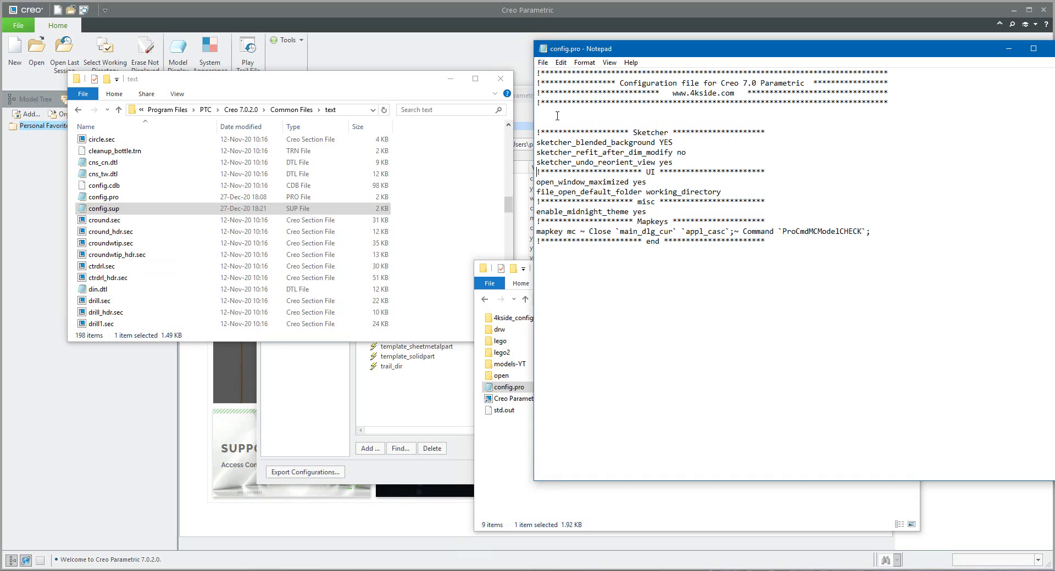
key(Delete)
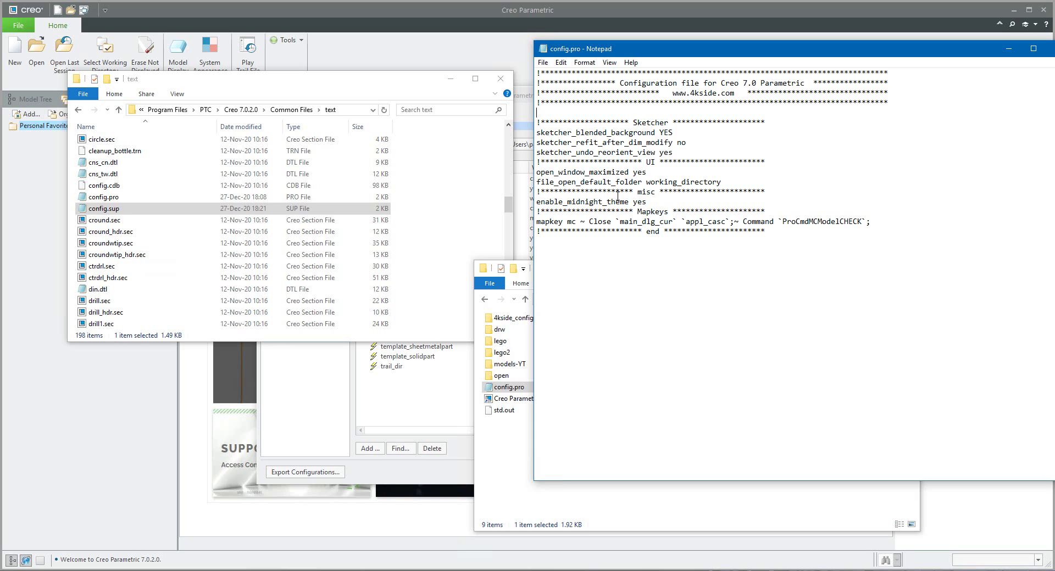
key(Down)
key(Down)
key(Down)
key(Down)
key(shift+End)
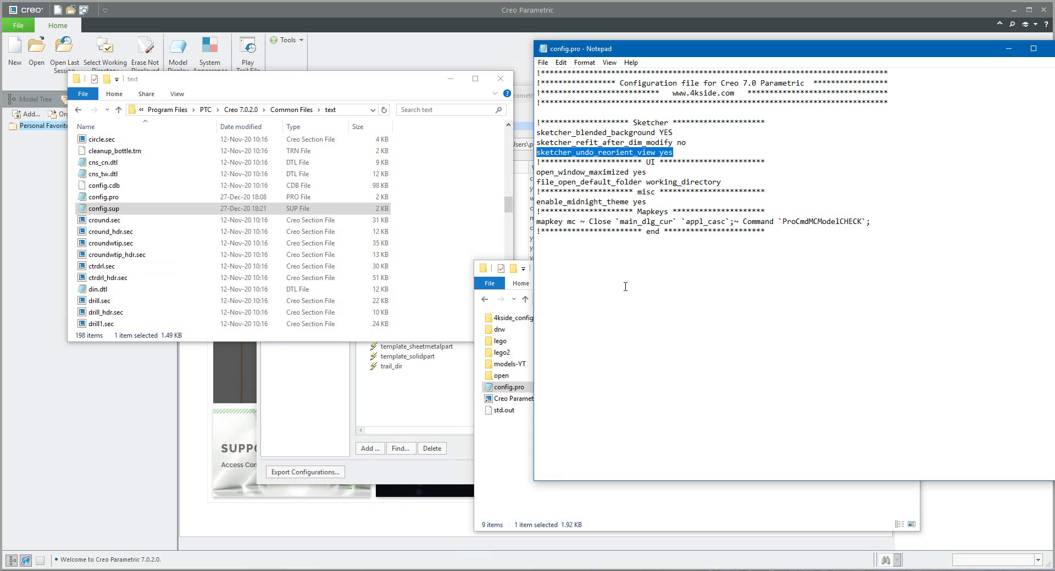
Save and close config.pro, and replace the config.pro in Common Files\text with a copy of it.
click(544, 49)
click(567, 129)
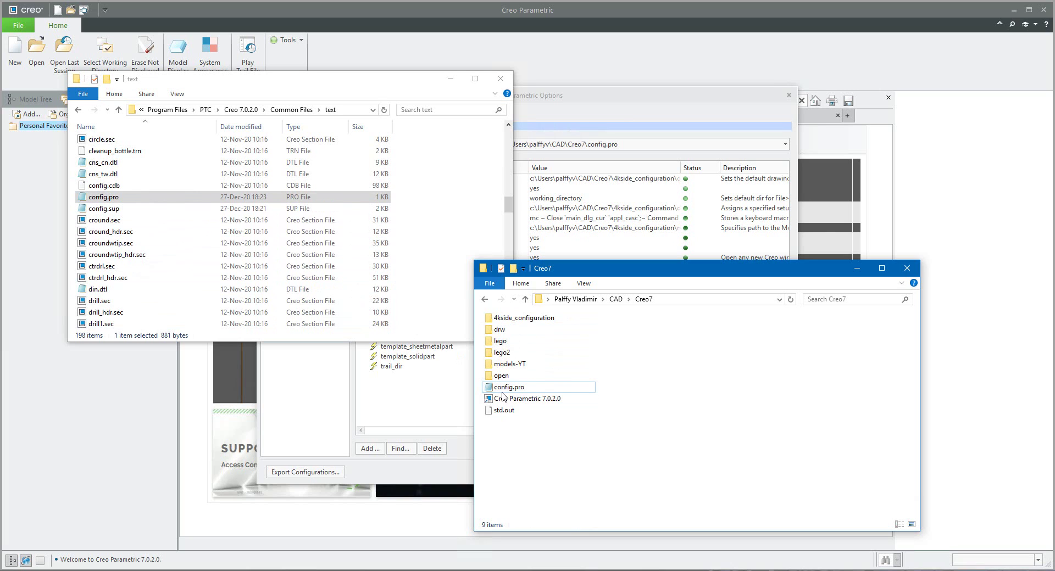
Reopen the Creo7 folder's config.pro, and delete the sketcher_blended_background and sketcher_refit_after_dim_modify options.
mouse_move(504, 391)
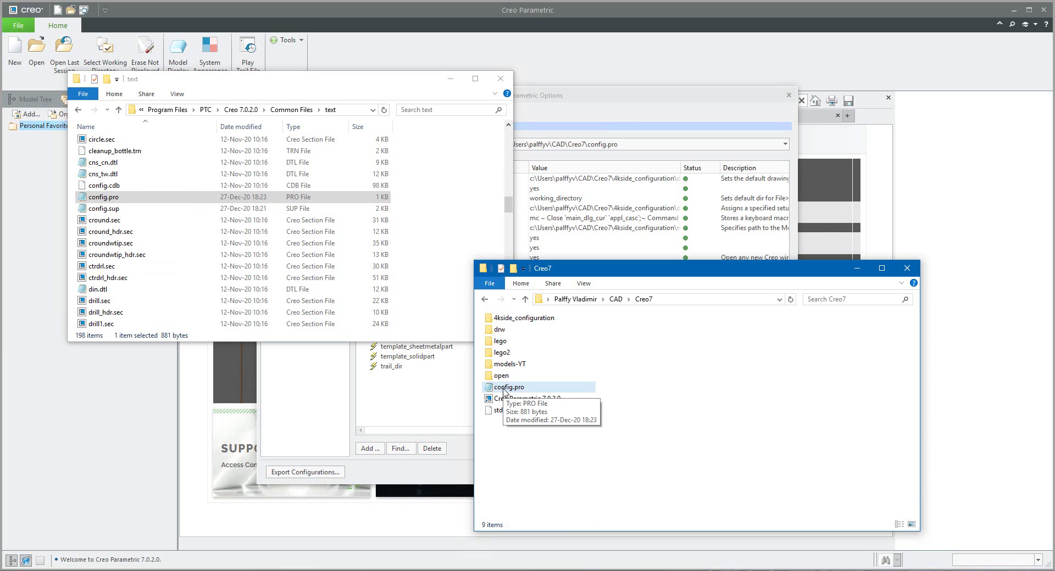
double_click(504, 388)
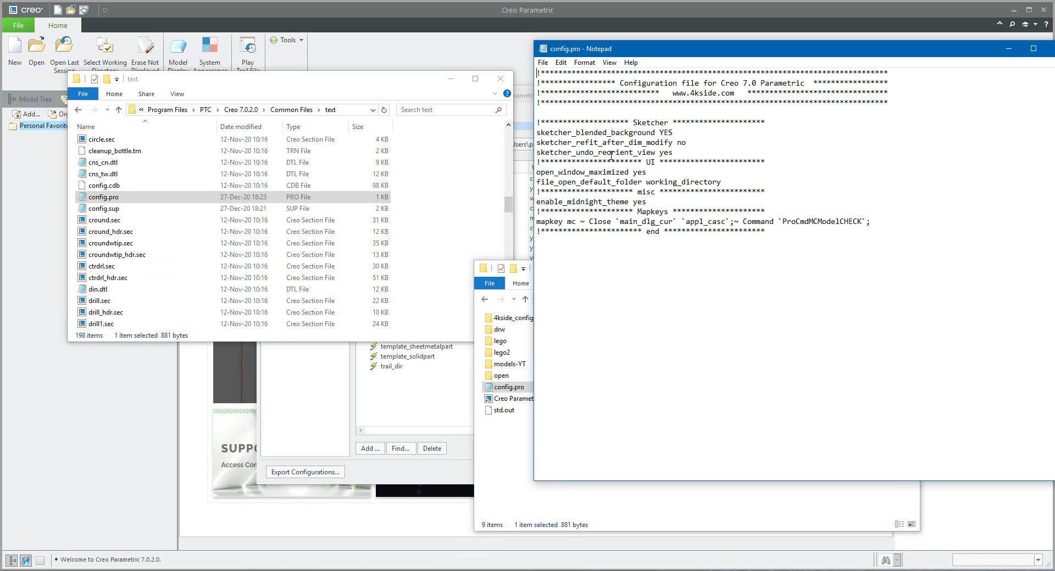
drag(687, 144, 535, 131)
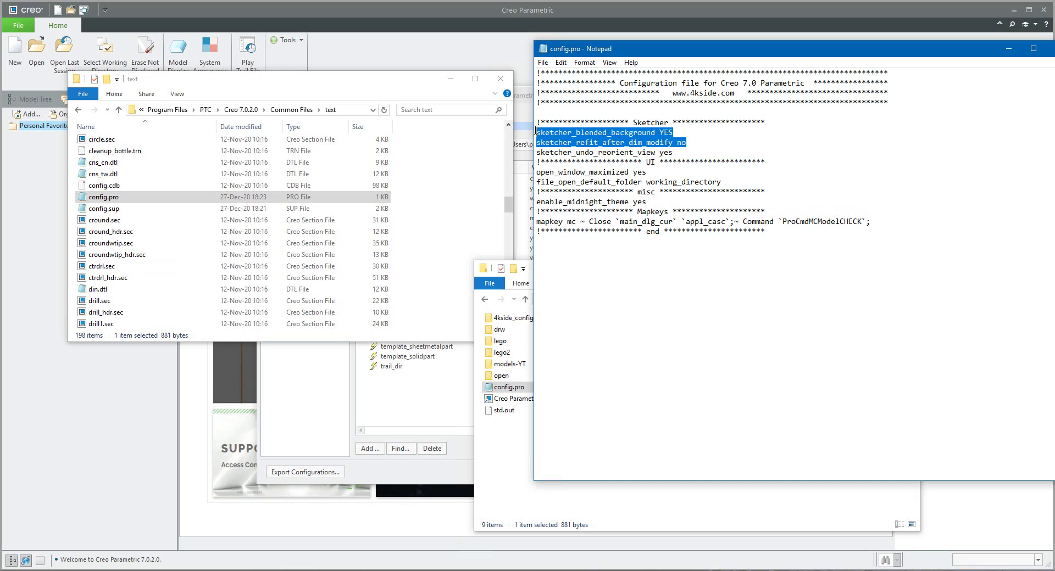
key(Delete)
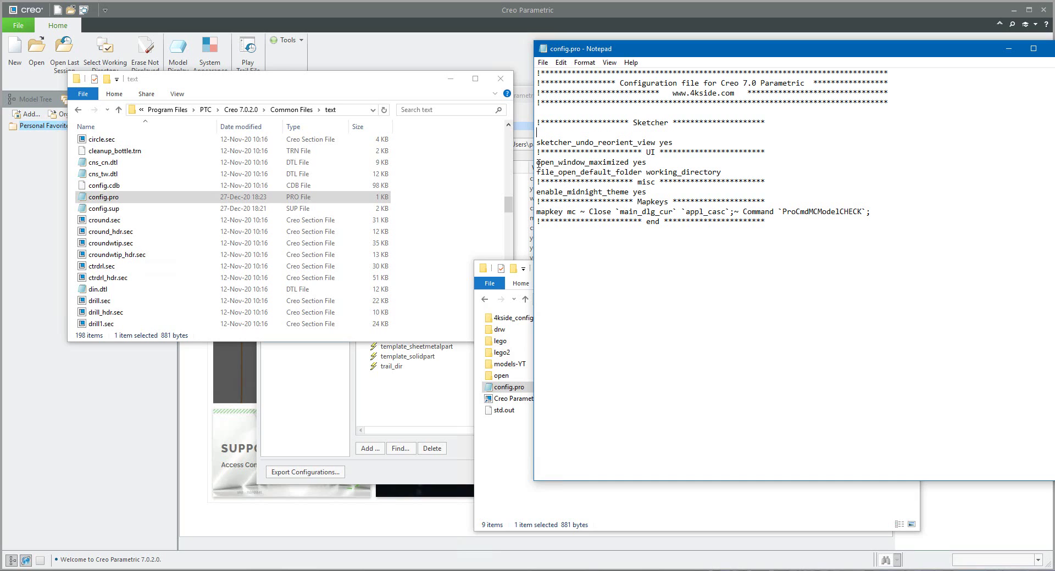
Delete the UI, misc and Mapkeys sections and the leftover empty lines, keeping only sketcher_undo_reorient_view under Sketcher.
drag(538, 163, 882, 216)
key(Delete)
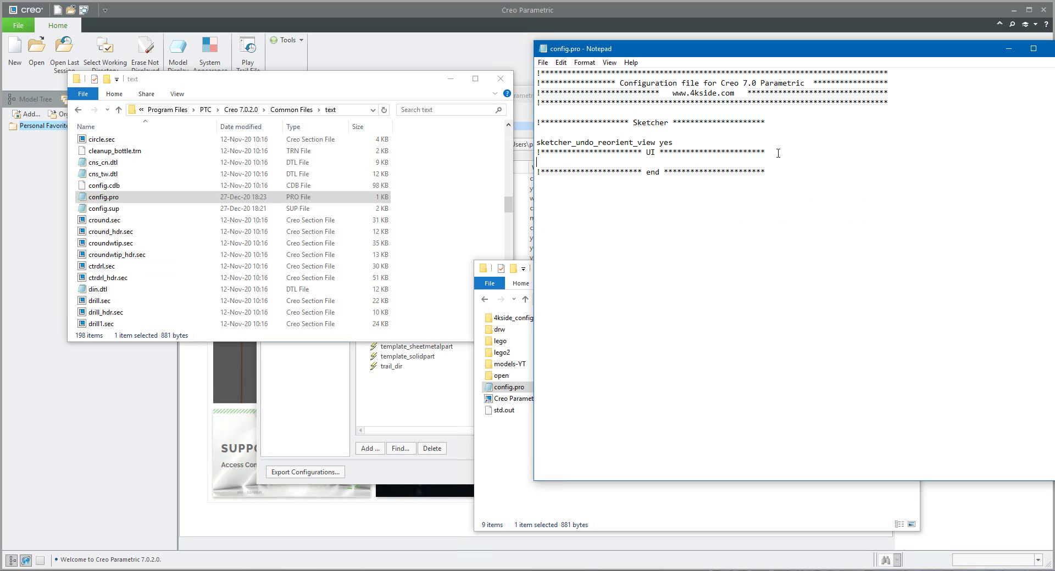
drag(769, 153, 536, 153)
key(Delete)
key(Delete)
key(Delete)
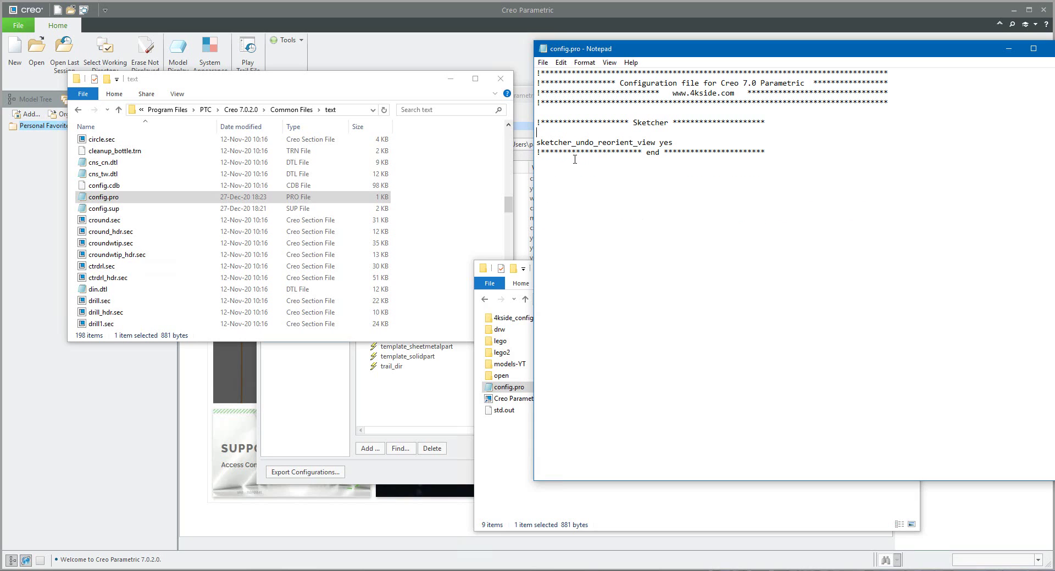
key(Delete)
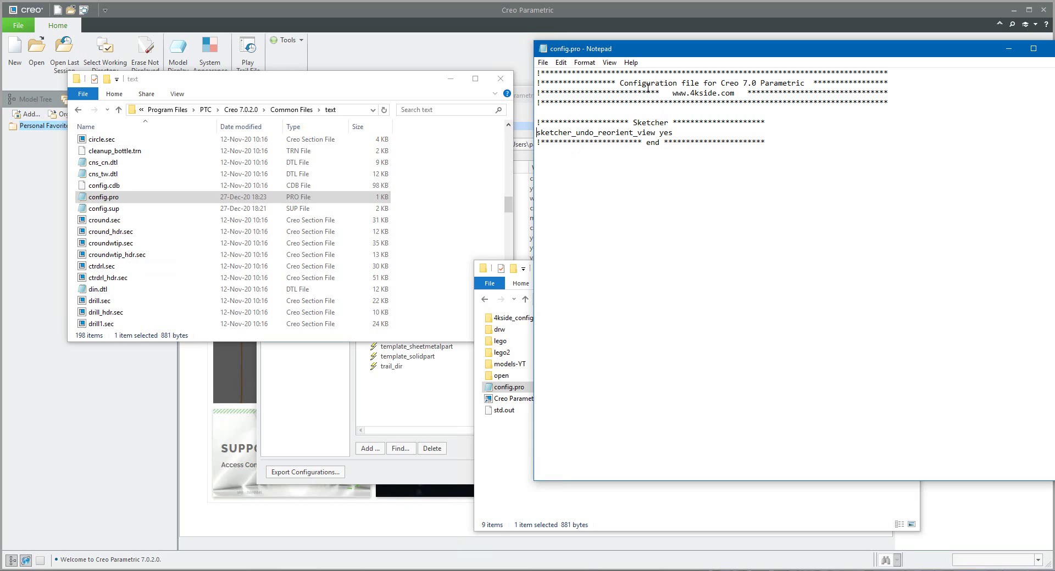
Change the header title in config.pro to "Uuser file for Creo 7.0 Parametric" and realign the trailing asterisks.
double_click(656, 83)
text(U)
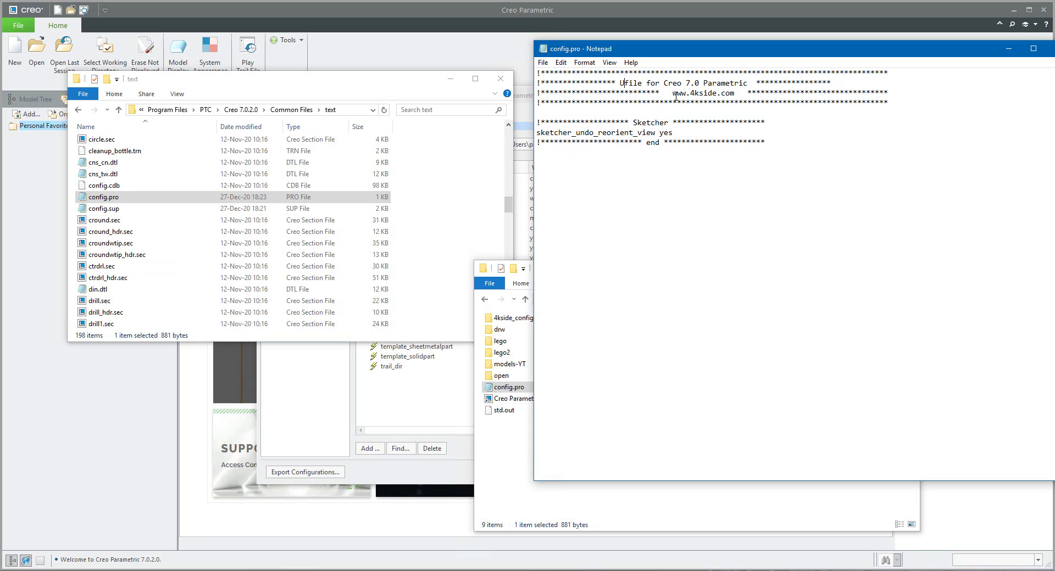
text(user)
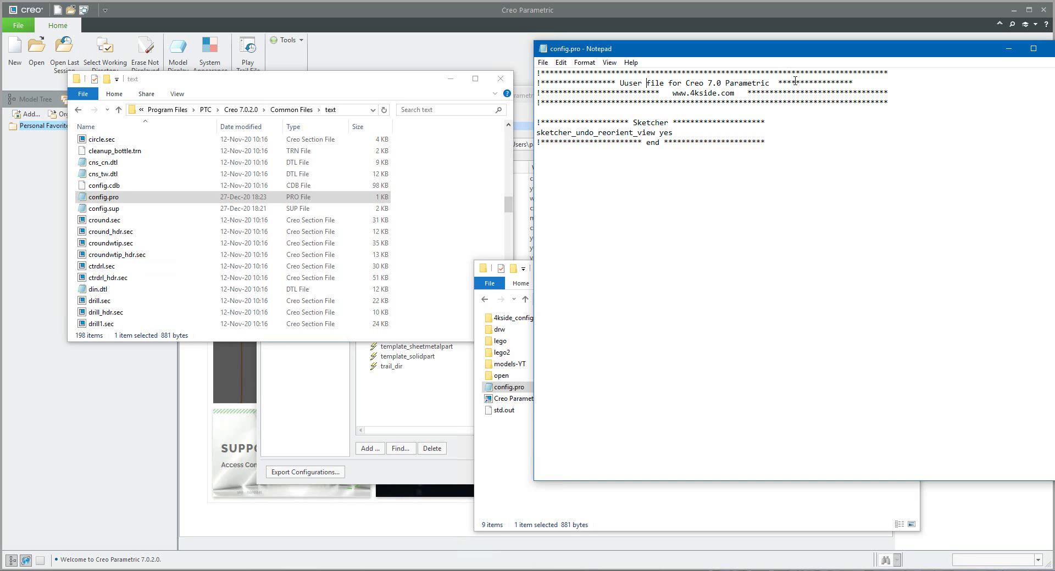
text( ********)
key(Delete)
Set sketcher_undo_reorient_view to no, add an empty line before the end comment, and save and close config.pro.
drag(659, 132, 676, 132)
text(no)
key(ctrl+s)
key(Return)
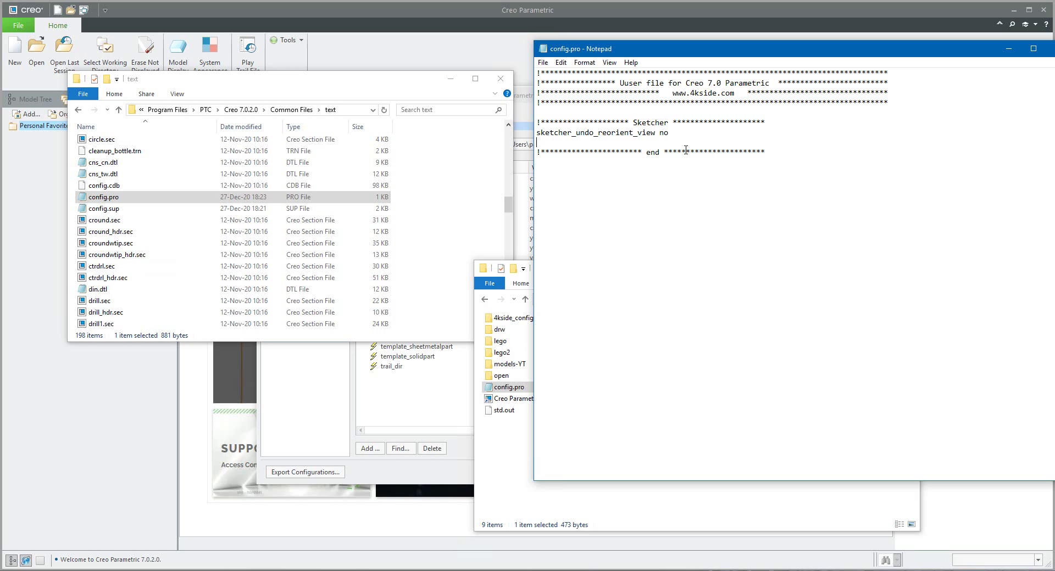
key(ctrl+s)
double_click(543, 50)
click(622, 463)
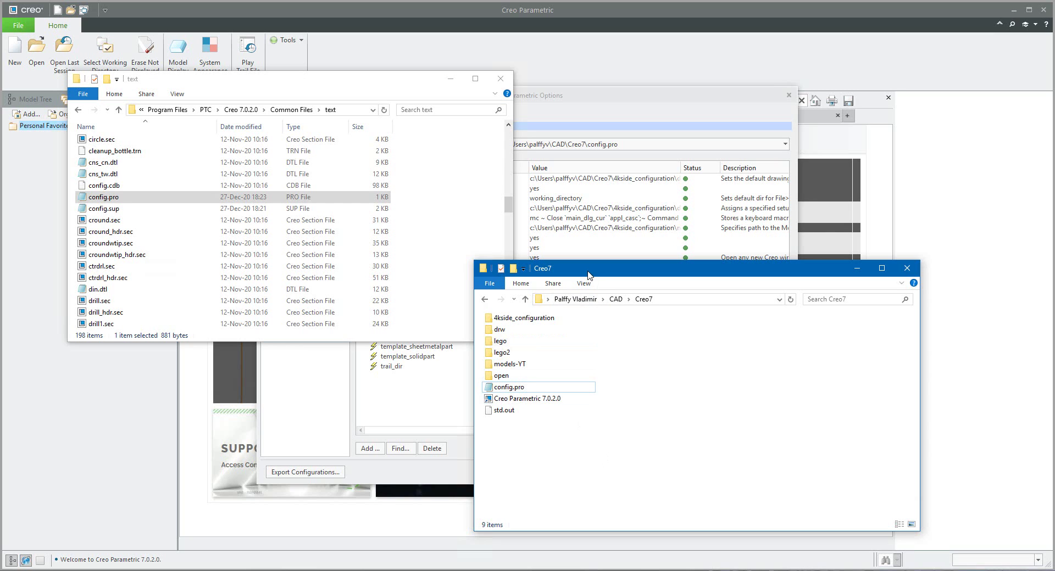
Close the Creo Parametric Options dialog and exit Creo Parametric, confirming the exit.
click(793, 99)
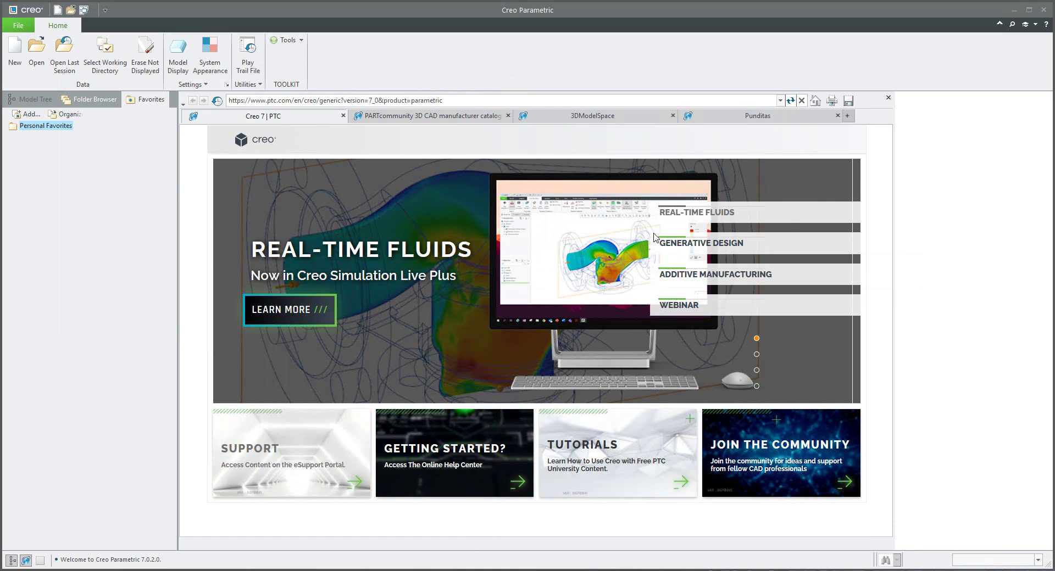
click(1042, 10)
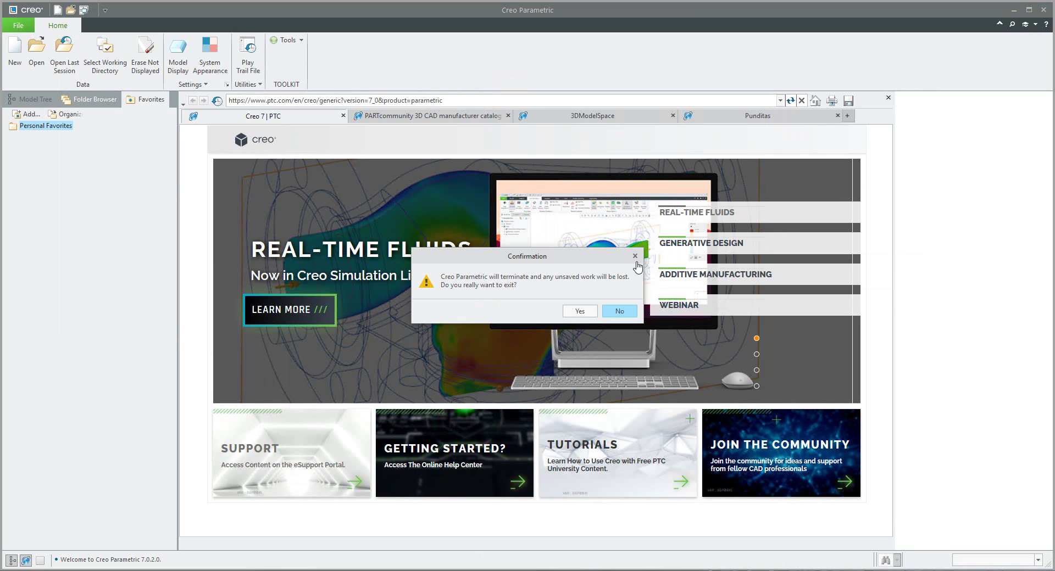
click(589, 309)
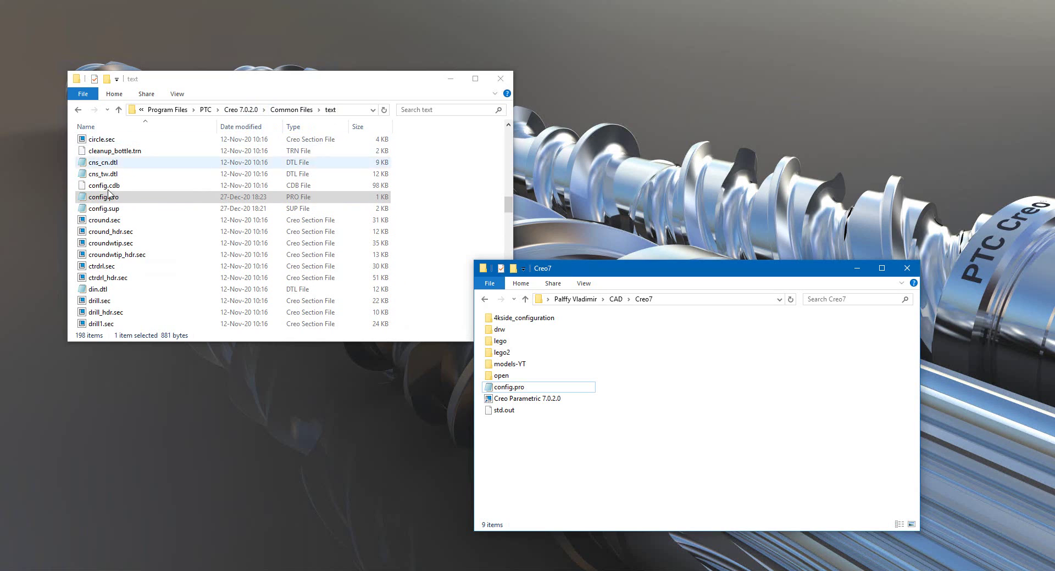
Review the contents of config.sup and config.pro in Common Files\text, closing each file after reading it.
click(104, 214)
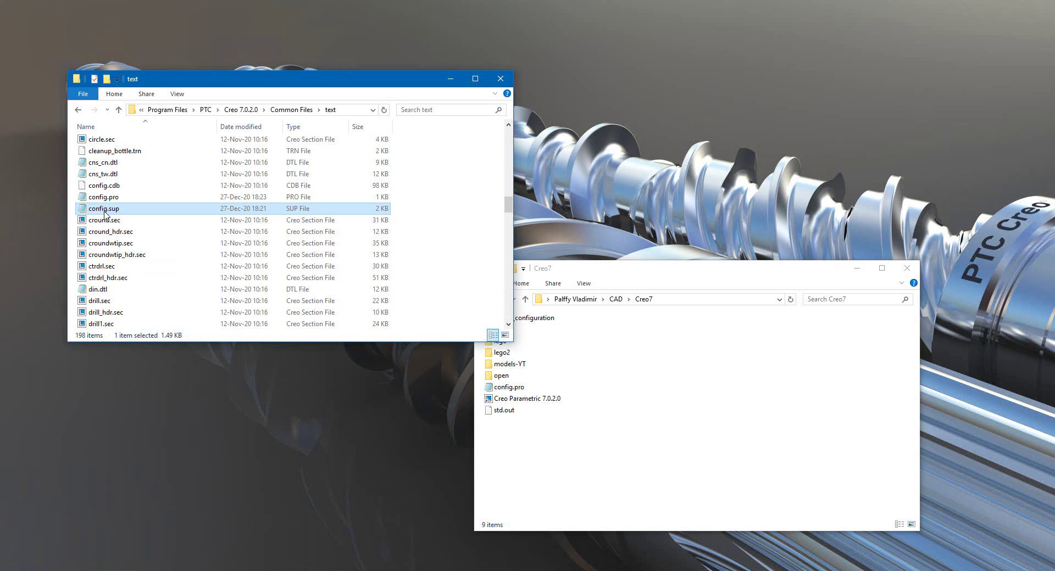
double_click(105, 214)
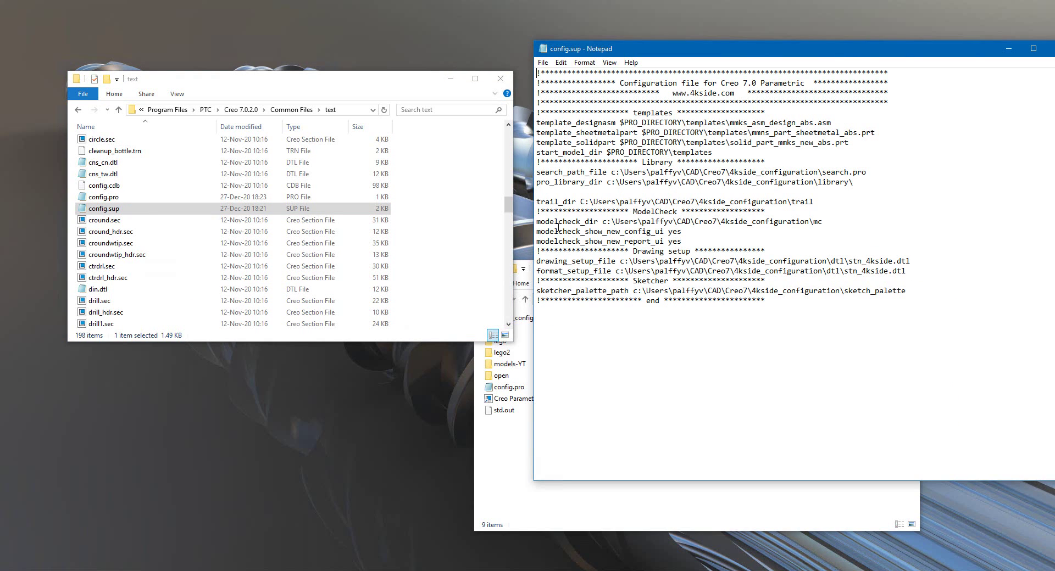
double_click(545, 49)
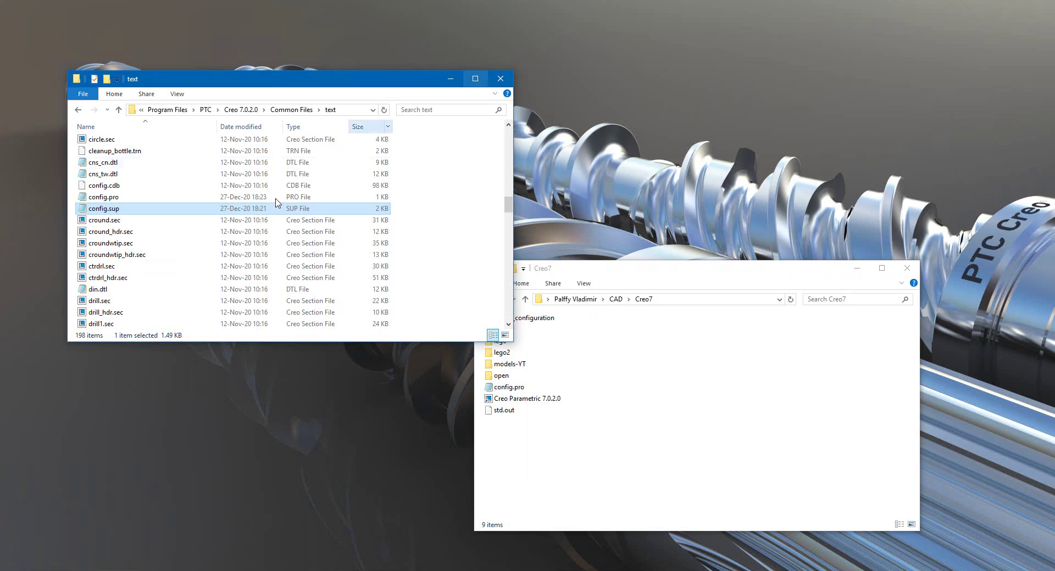
double_click(102, 197)
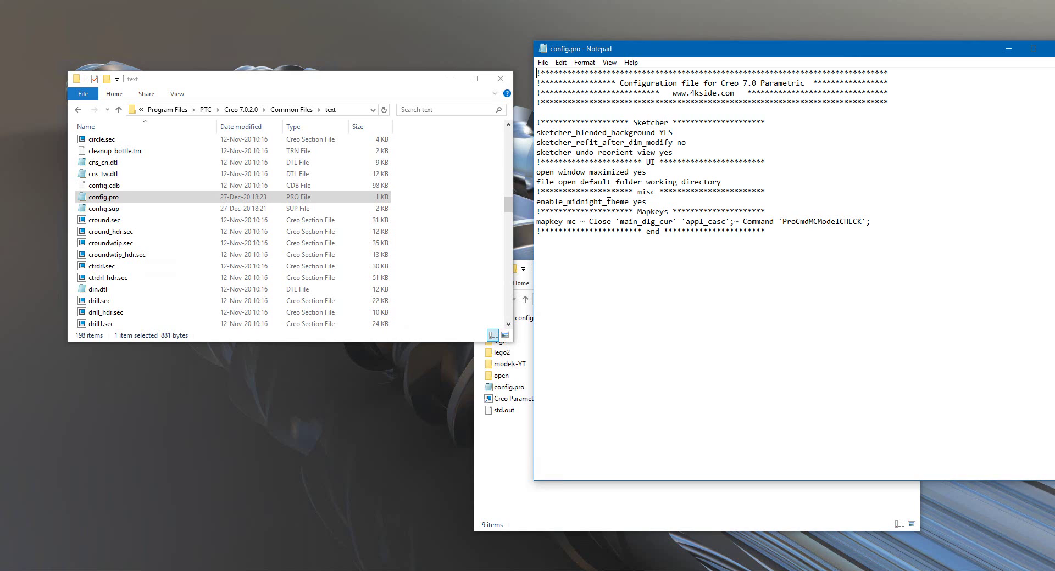
double_click(544, 51)
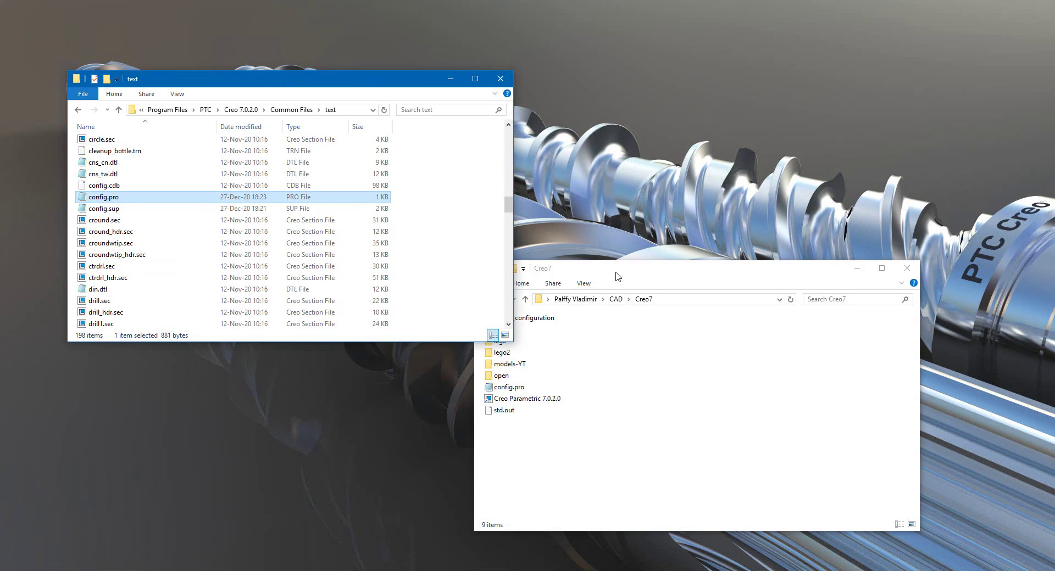
click(571, 458)
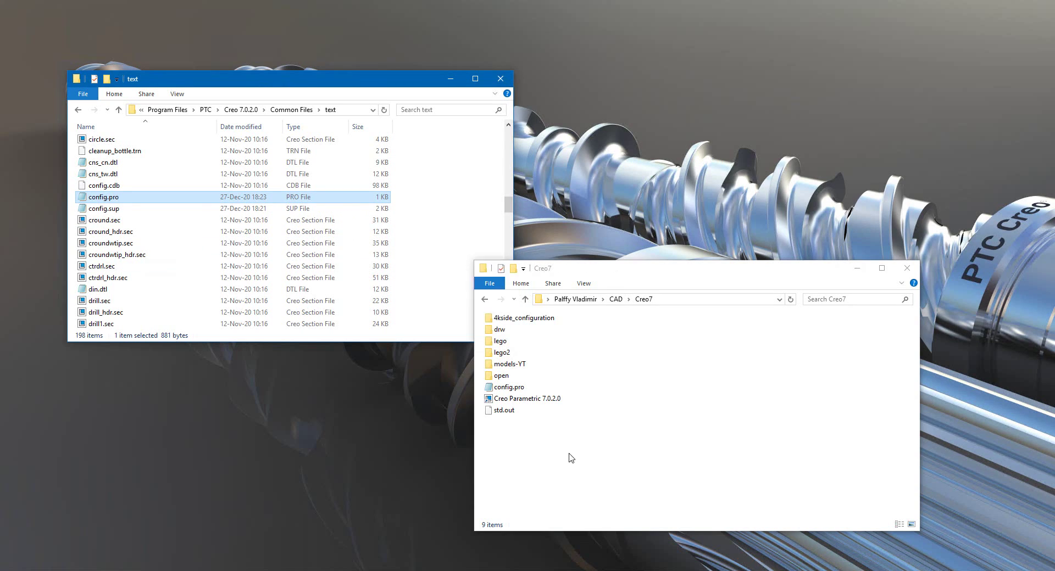
Open the Creo7 folder's config.pro, examine its sketcher_undo_reorient_view line, and close the file.
click(526, 400)
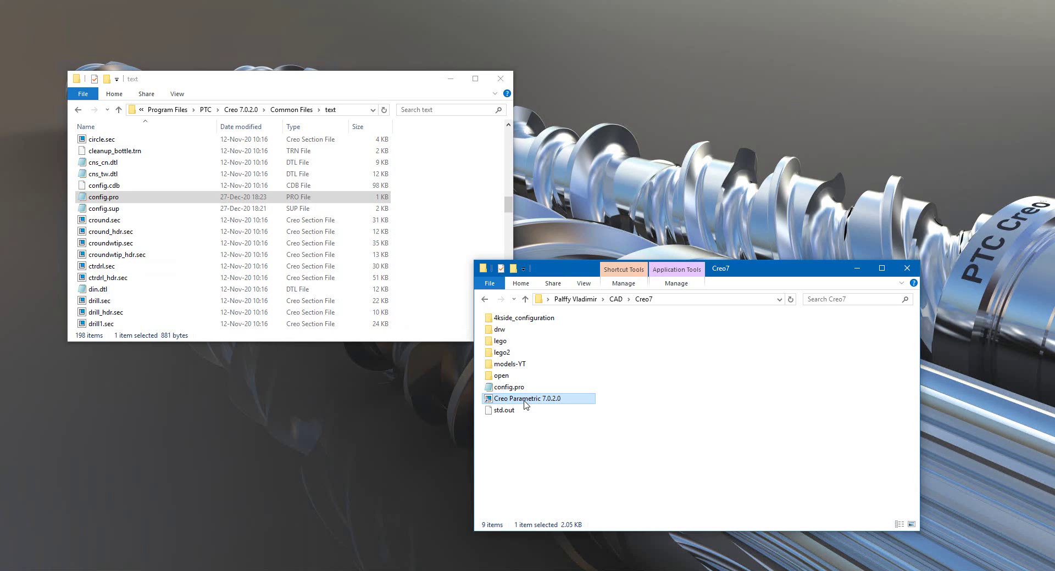
click(117, 199)
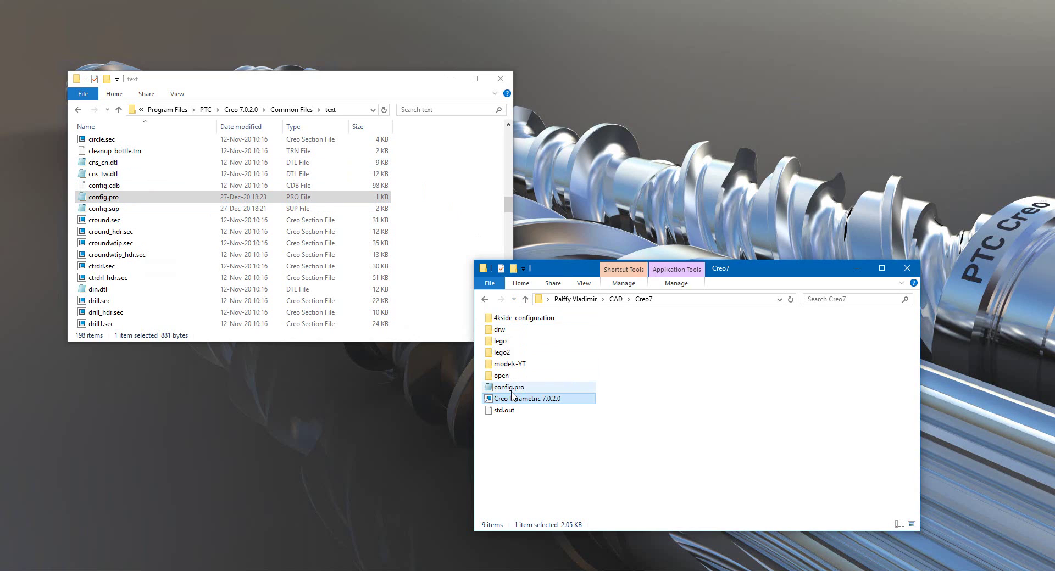
mouse_move(511, 393)
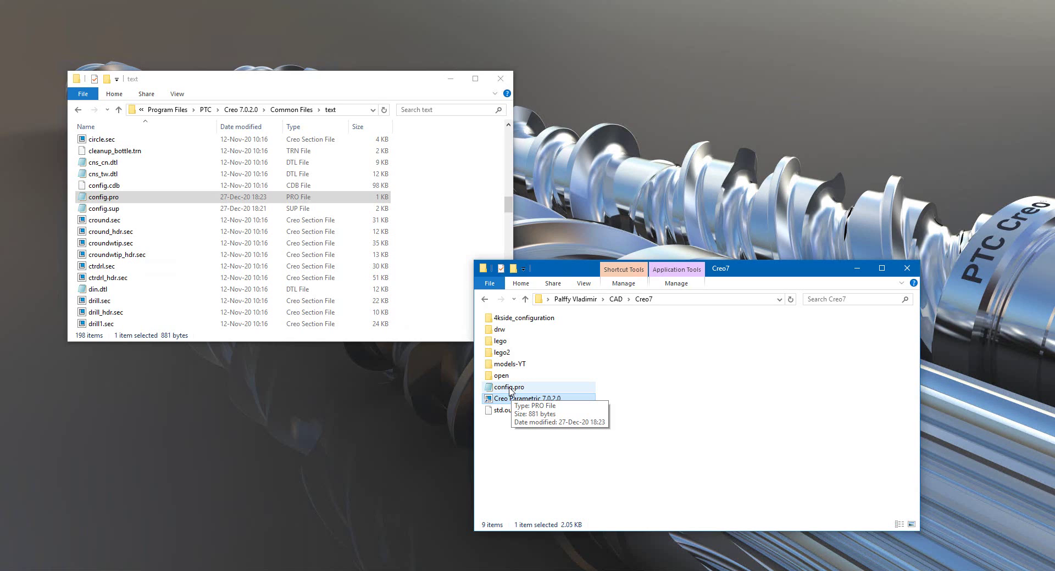
double_click(509, 388)
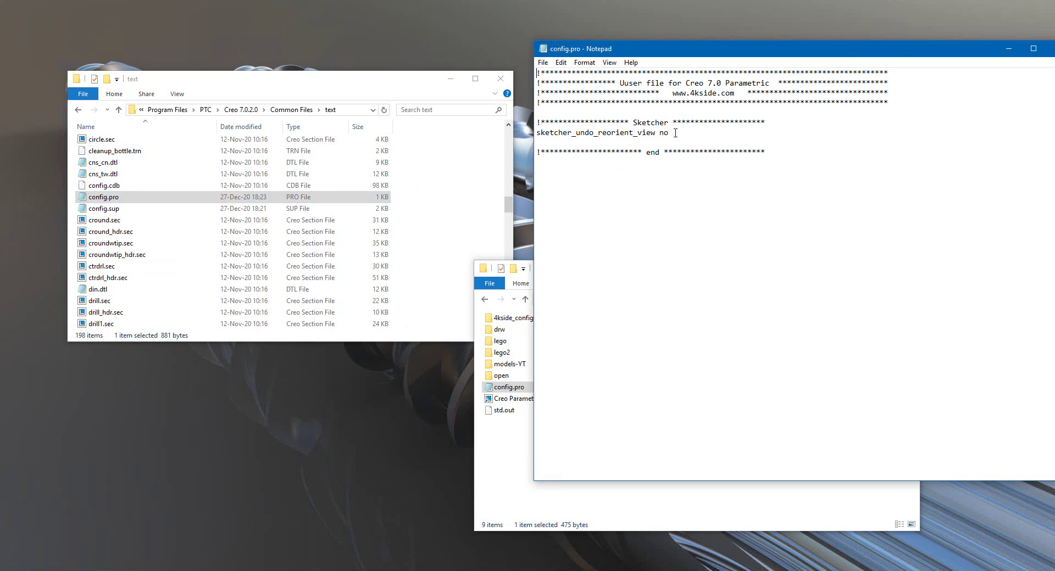
drag(670, 133, 528, 135)
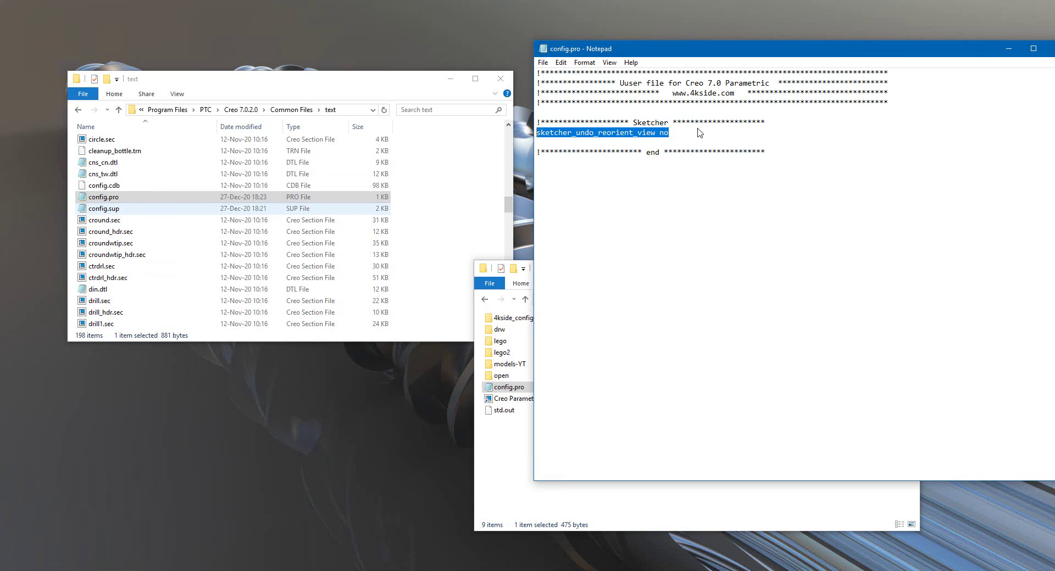
click(669, 134)
drag(670, 134, 540, 132)
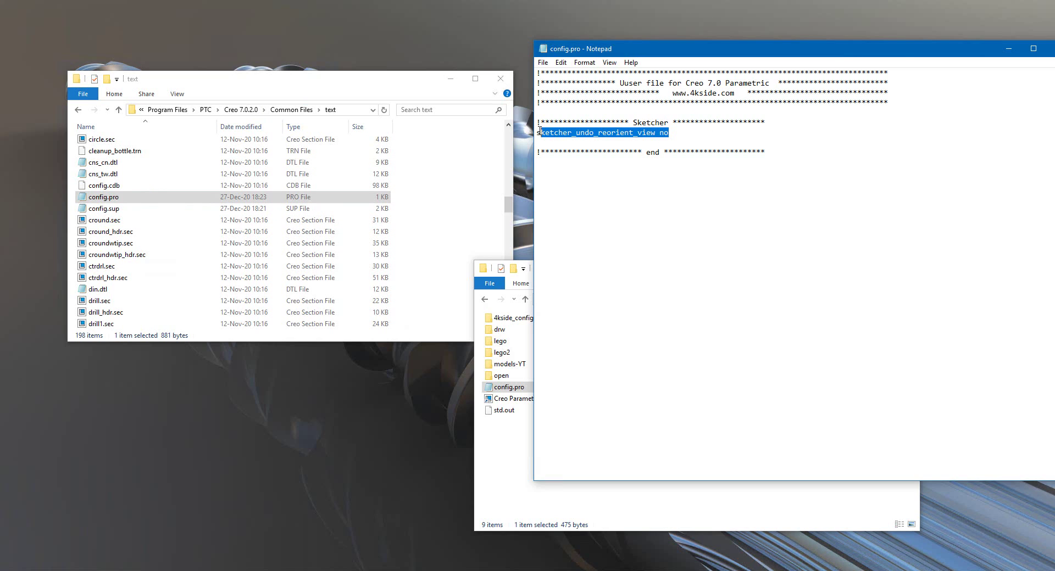
click(570, 174)
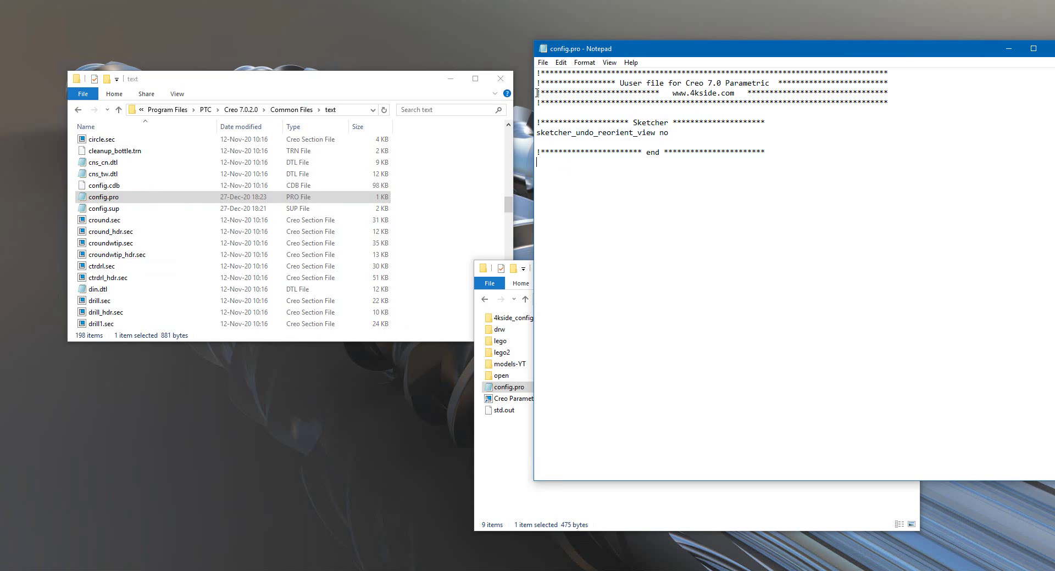
double_click(543, 50)
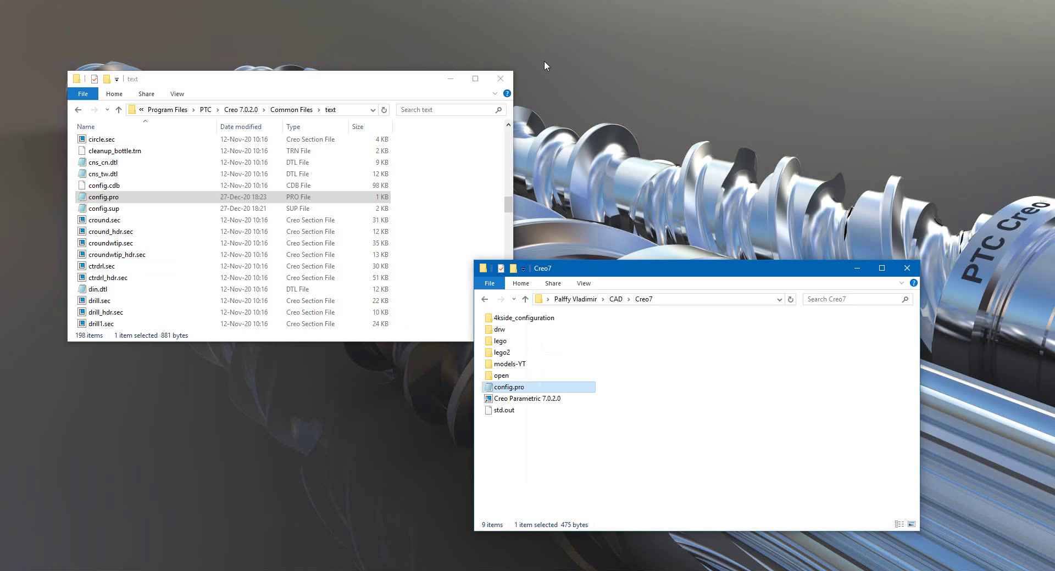
click(524, 454)
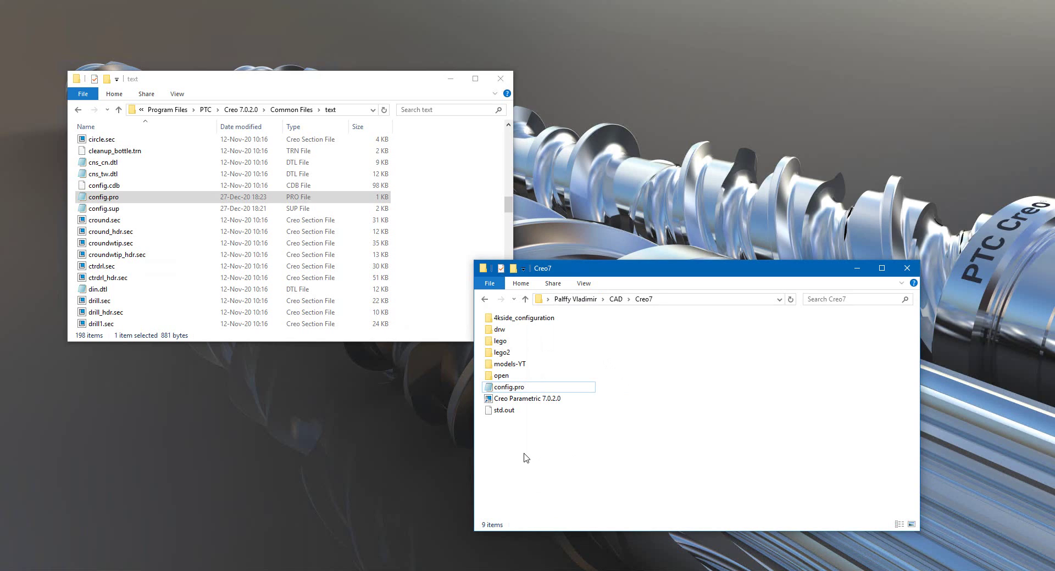
Start Creo Parametric 7.0.2.0 from the Creo7 folder's shortcut and open the Configuration Editor in its options.
click(514, 400)
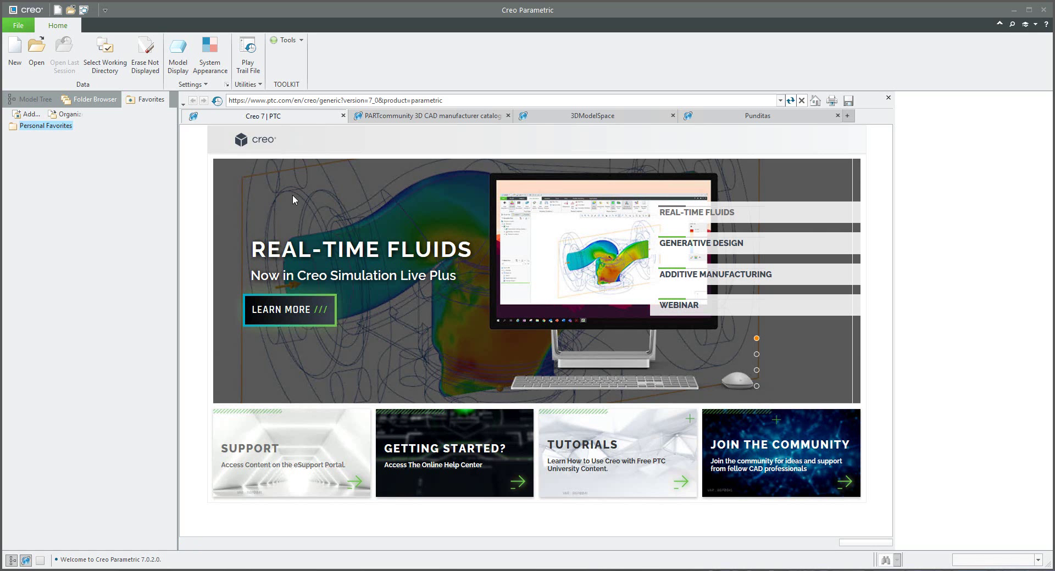
click(228, 85)
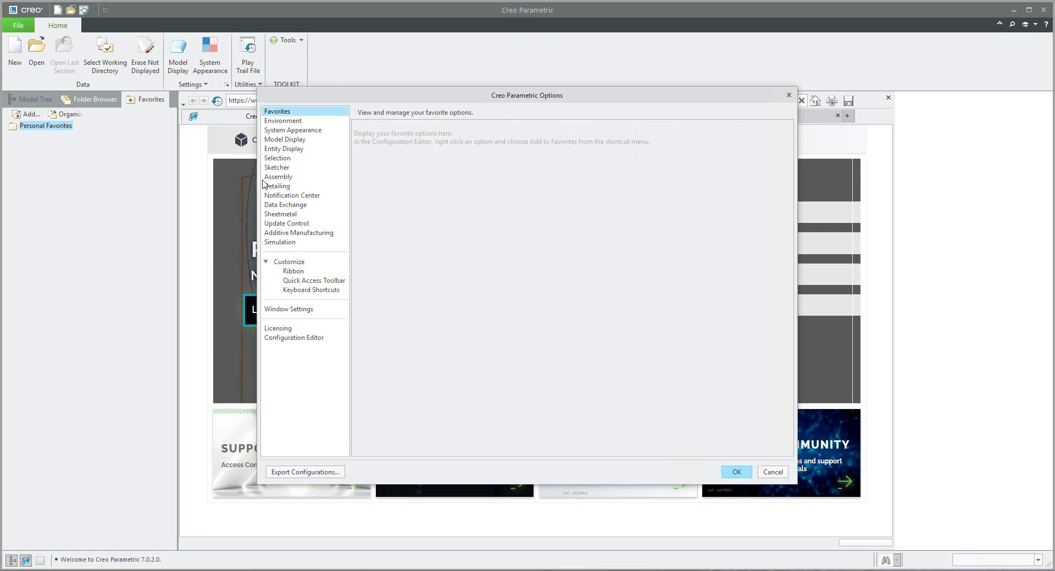
click(297, 337)
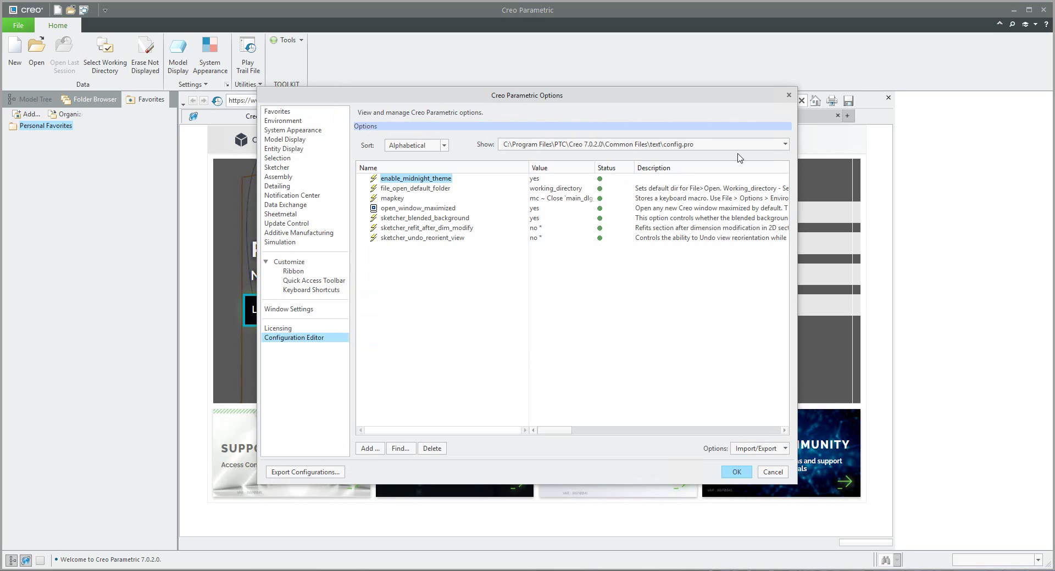
Show the options stored in Common Files\text\config.sup and check the lock status of trail_dir.
click(780, 146)
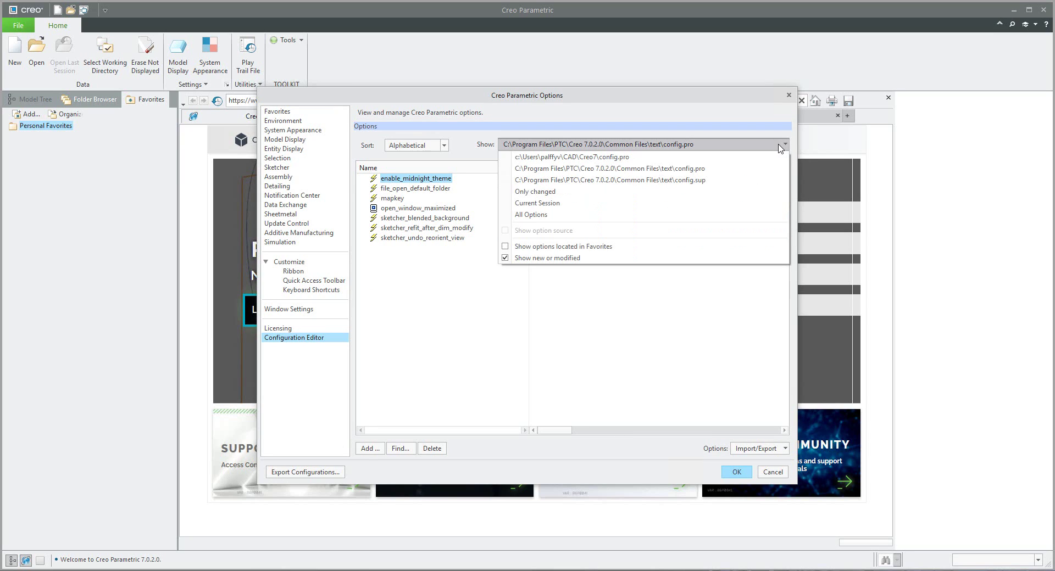
click(679, 185)
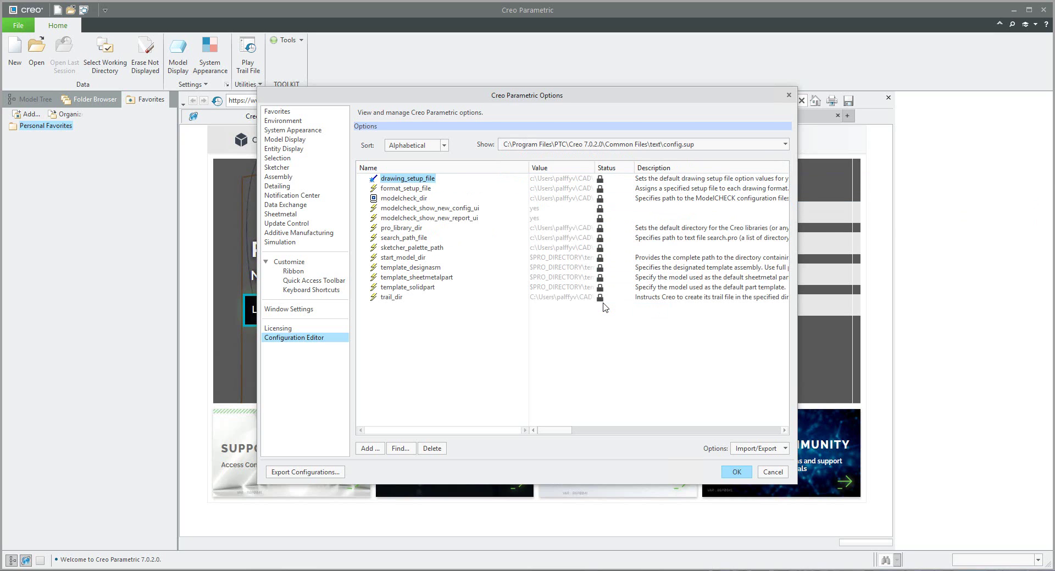
mouse_move(604, 302)
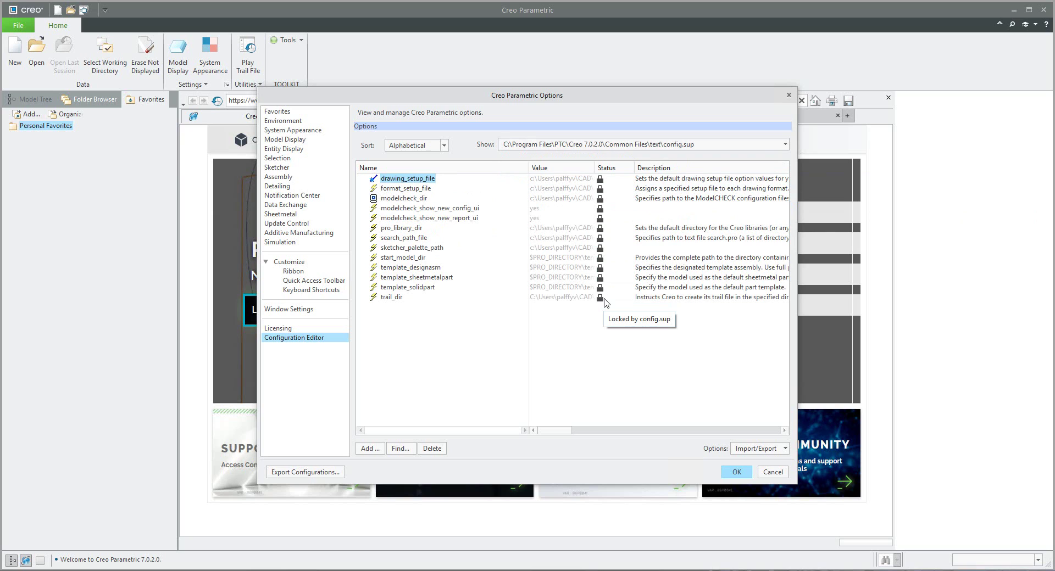
Review the options stored in Common Files\text\config.pro and those in the Creo7 folder's config.pro.
click(785, 144)
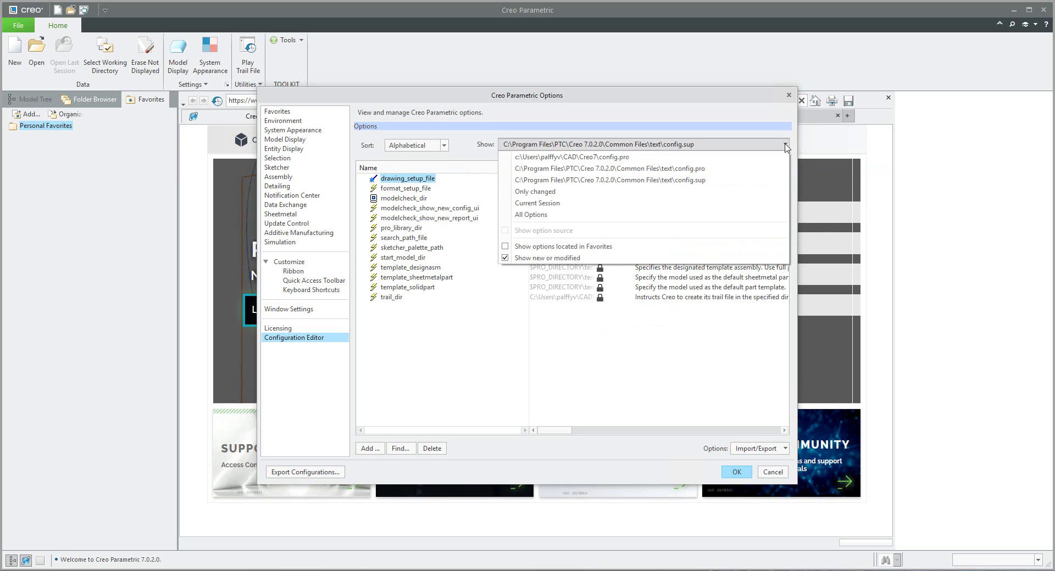
click(640, 174)
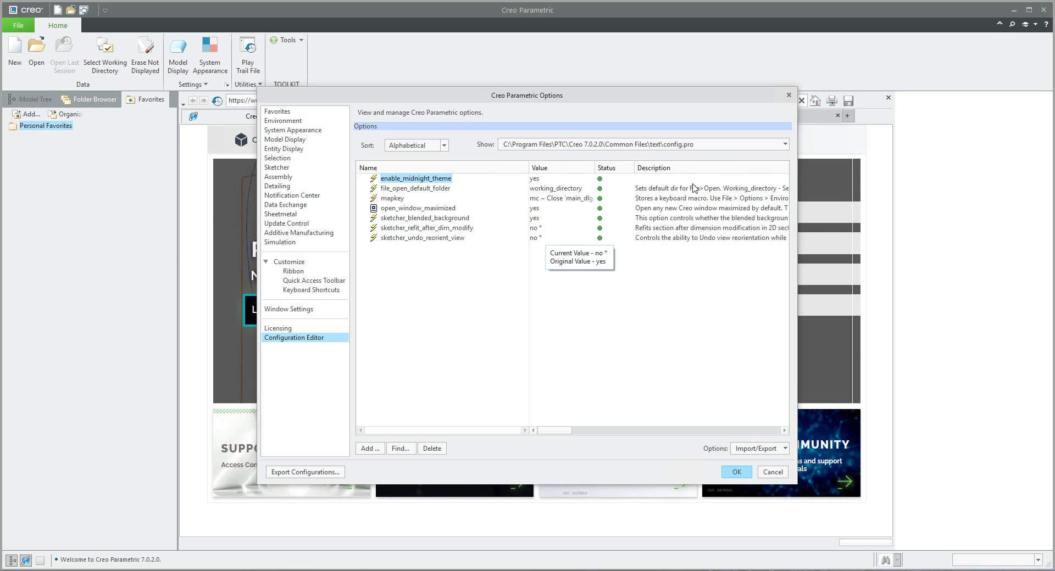
click(786, 147)
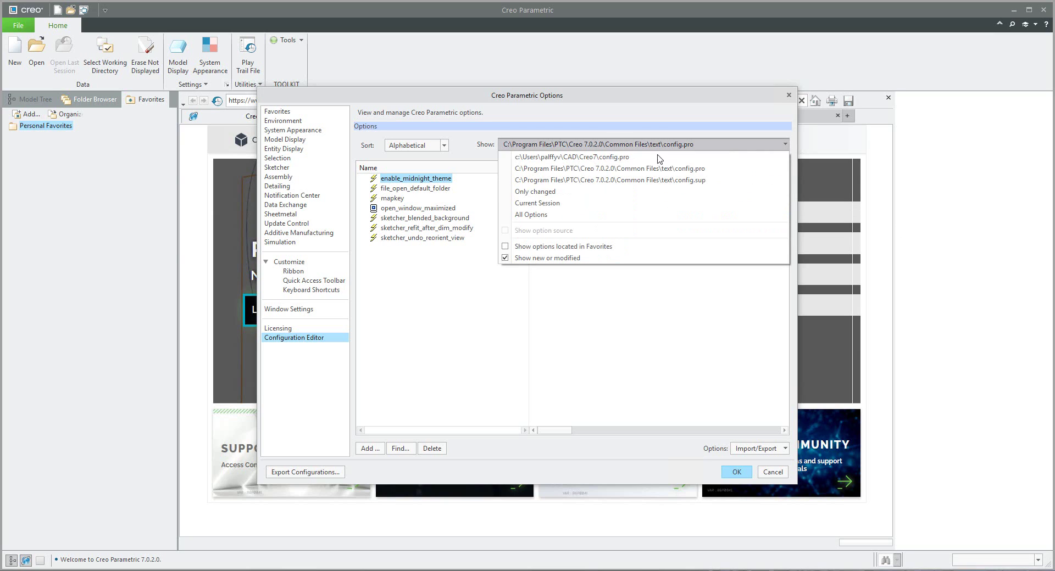
click(603, 163)
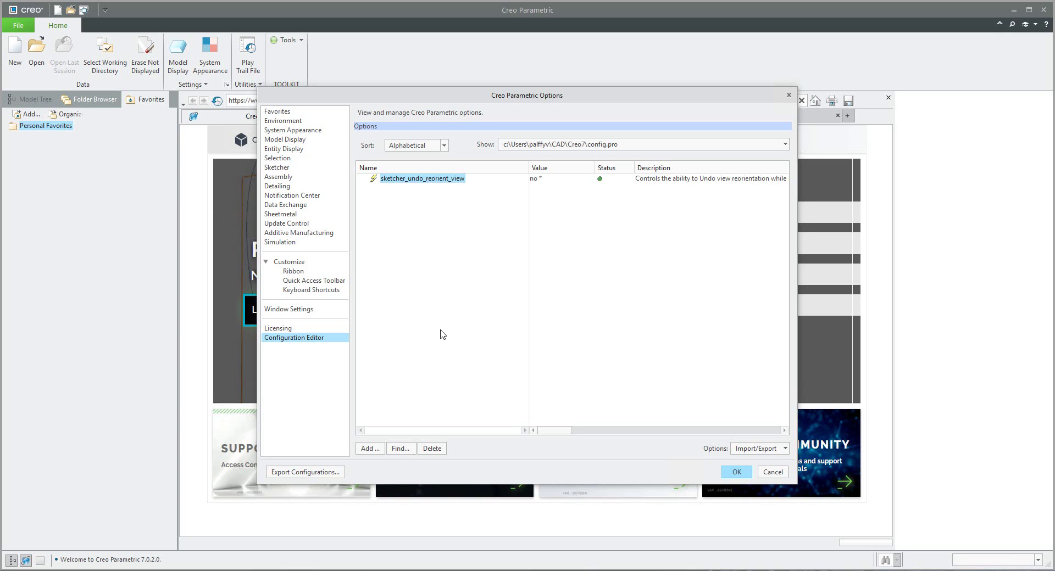
click(783, 145)
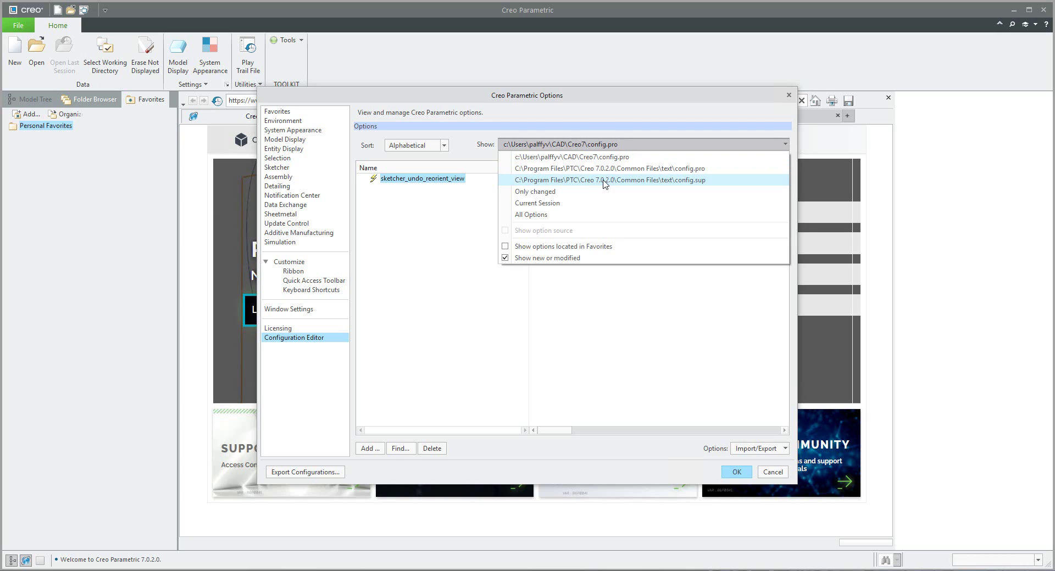